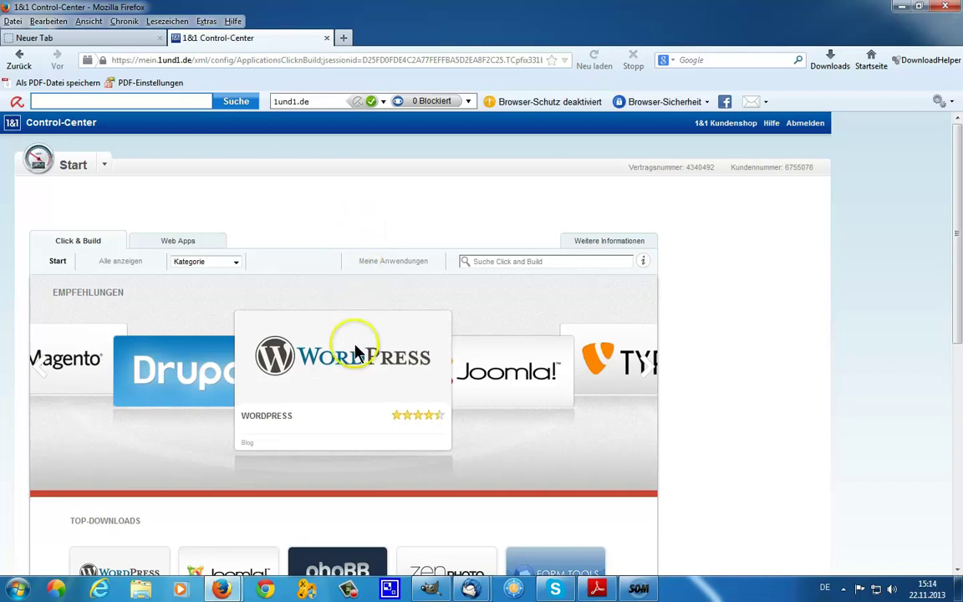
Step: Start a WordPress installation from its card and choose the Free Mode option
{"action": "mouse_move", "coordinate": [355, 348]}
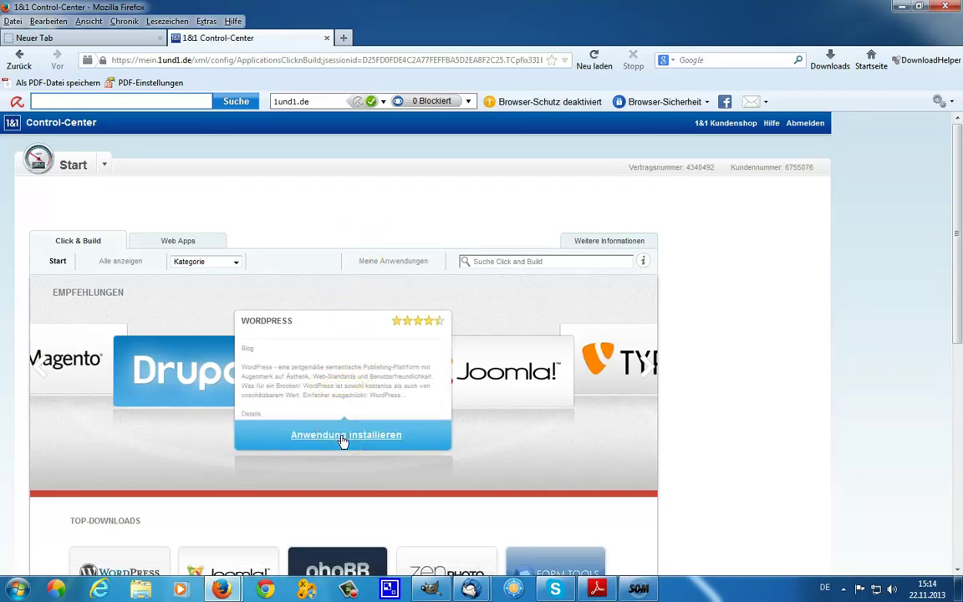
{"action": "left_click", "coordinate": [343, 437]}
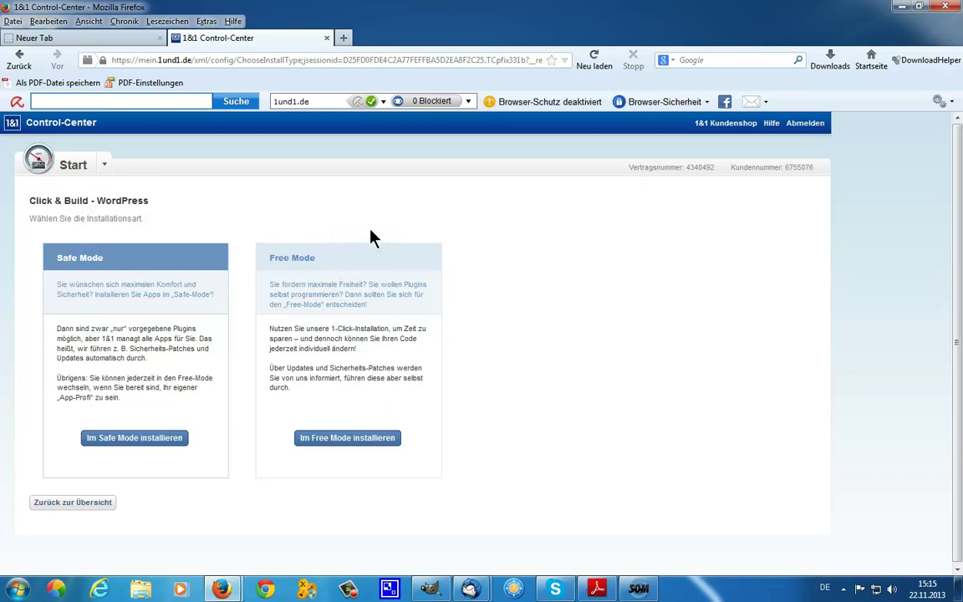
{"action": "left_click", "coordinate": [352, 446]}
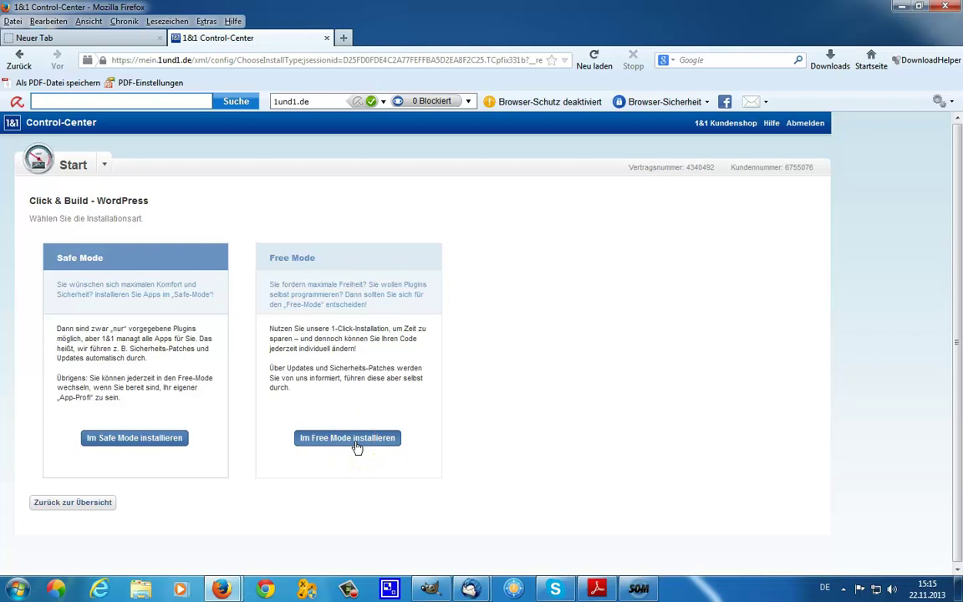
{"action": "left_click", "coordinate": [356, 448]}
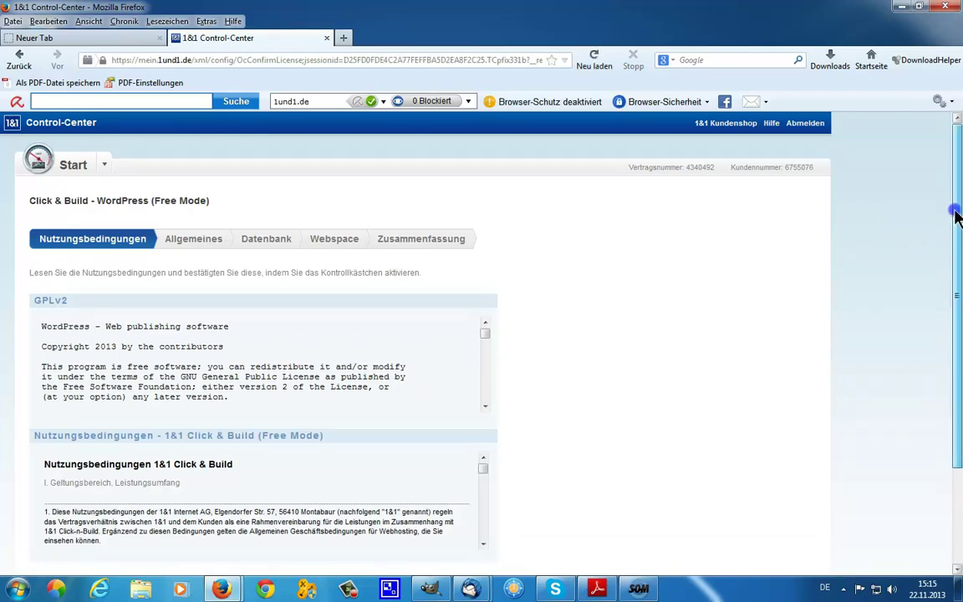
Step: Accept the WordPress terms of use and continue to the general settings
{"action": "left_click_drag", "start_coordinate": [955, 207], "coordinate": [928, 348]}
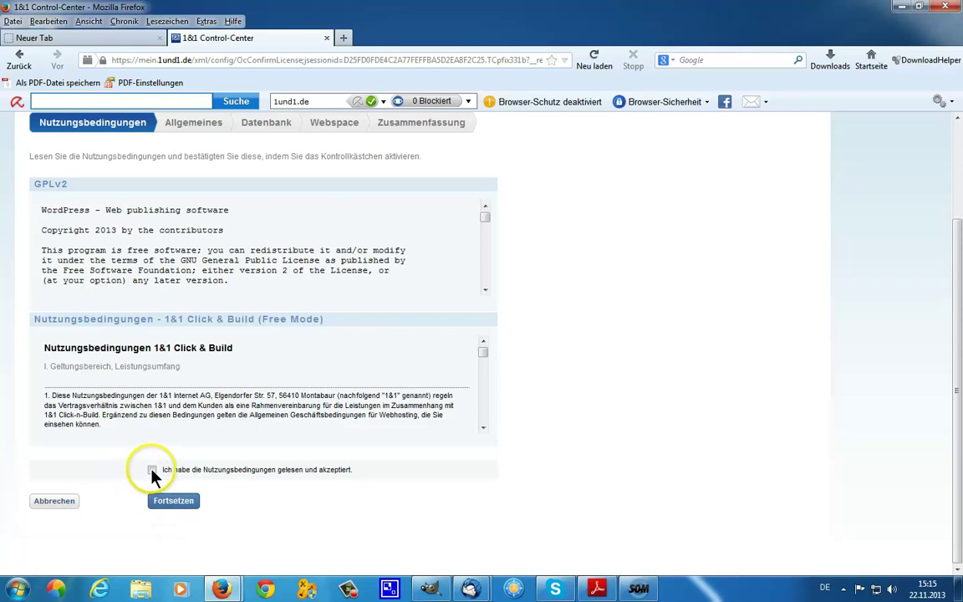
{"action": "left_click", "coordinate": [151, 469]}
{"action": "left_click", "coordinate": [182, 505]}
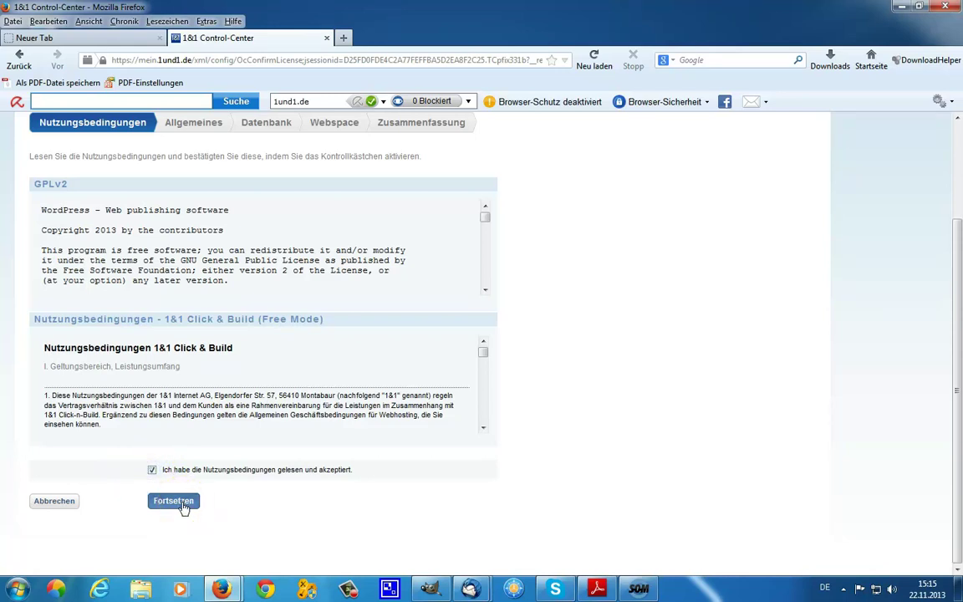
{"action": "left_click", "coordinate": [183, 505]}
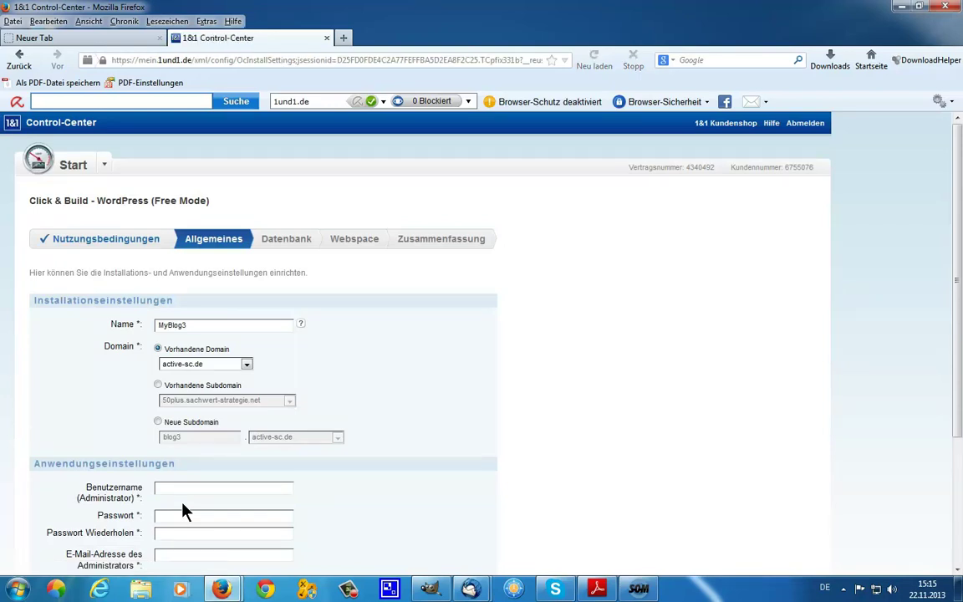
Step: Rename the installation from MyBlog3 to germanmoney
{"action": "left_click", "coordinate": [197, 319]}
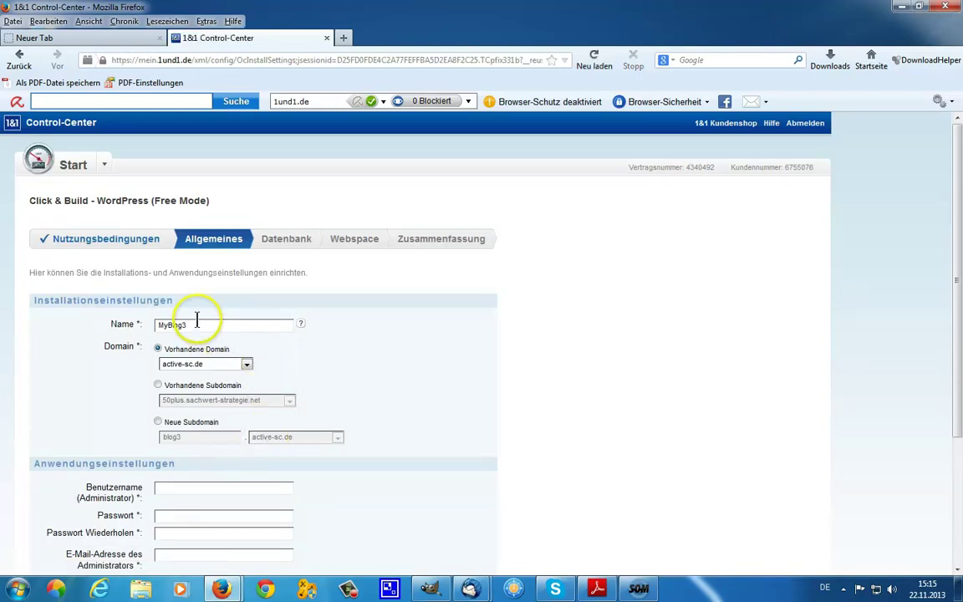
{"action": "left_click", "coordinate": [196, 319]}
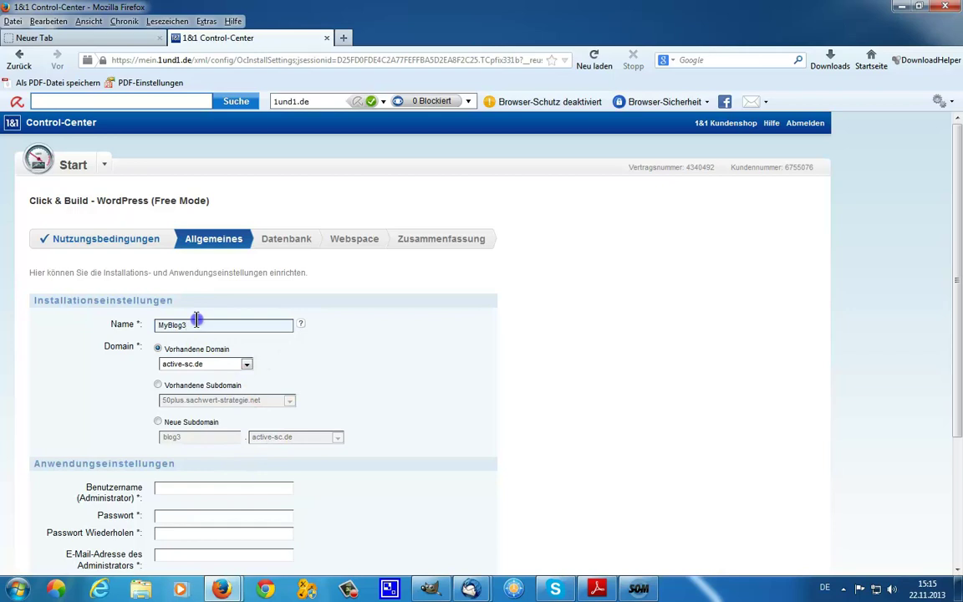
{"action": "left_click_drag", "start_coordinate": [193, 320], "coordinate": [167, 324]}
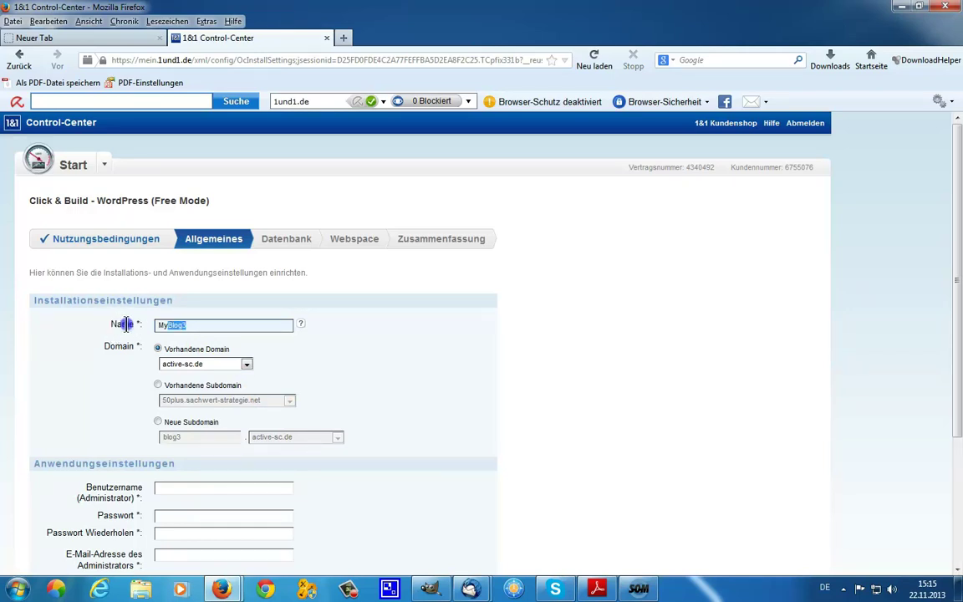
{"action": "left_click", "coordinate": [176, 325]}
{"action": "left_click_drag", "start_coordinate": [189, 324], "coordinate": [149, 328]}
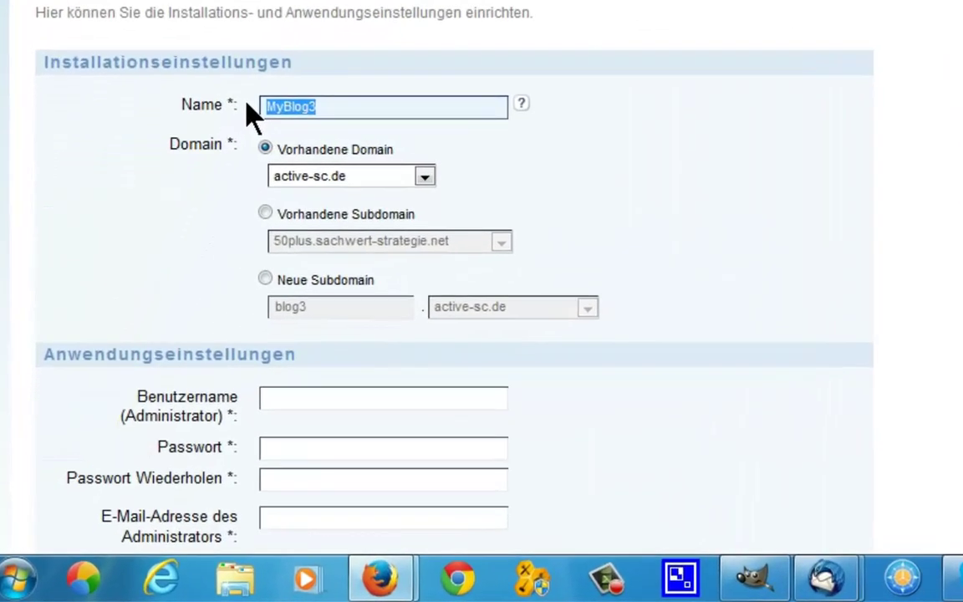
{"action": "type", "text": "g"}
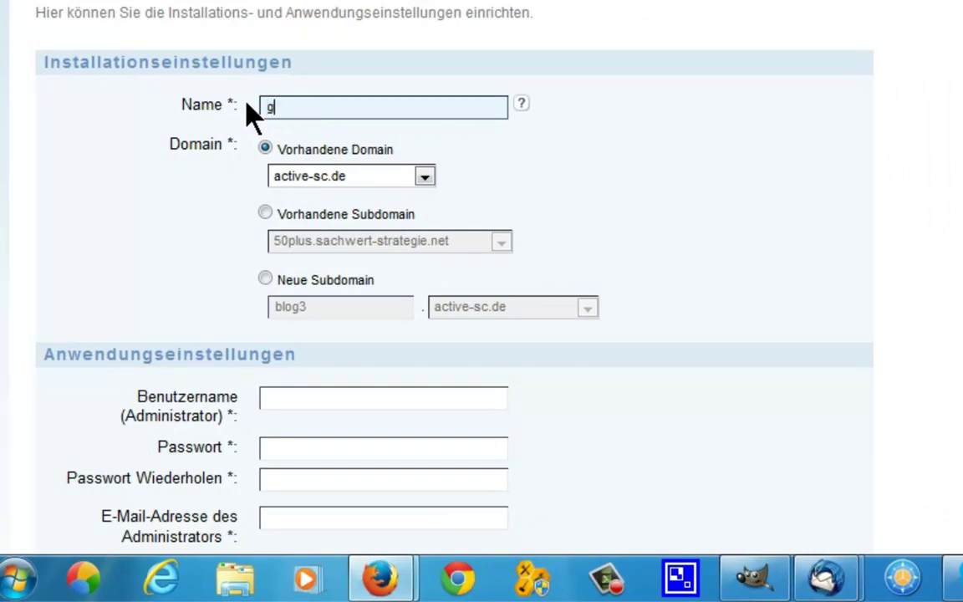
{"action": "type", "text": "ermanmoney"}
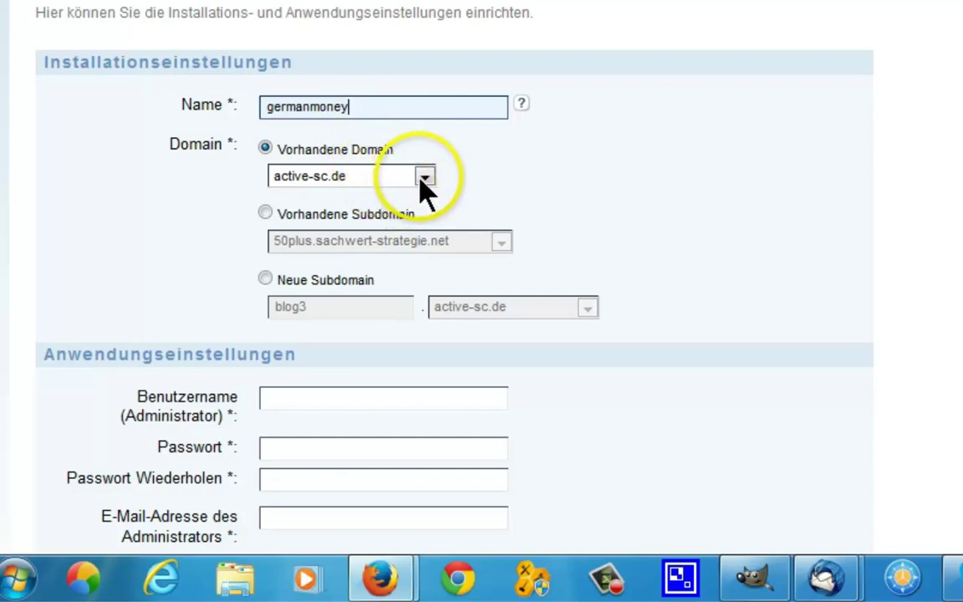
Step: Place the installation on a new subdomain geldfragen under sc-h.de
{"action": "left_click", "coordinate": [265, 279]}
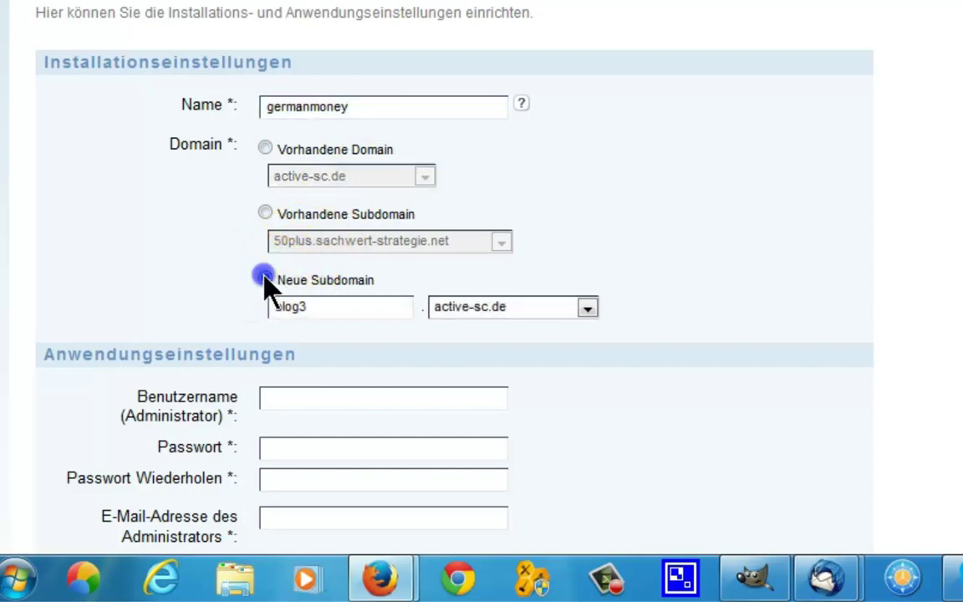
{"action": "left_click", "coordinate": [323, 307]}
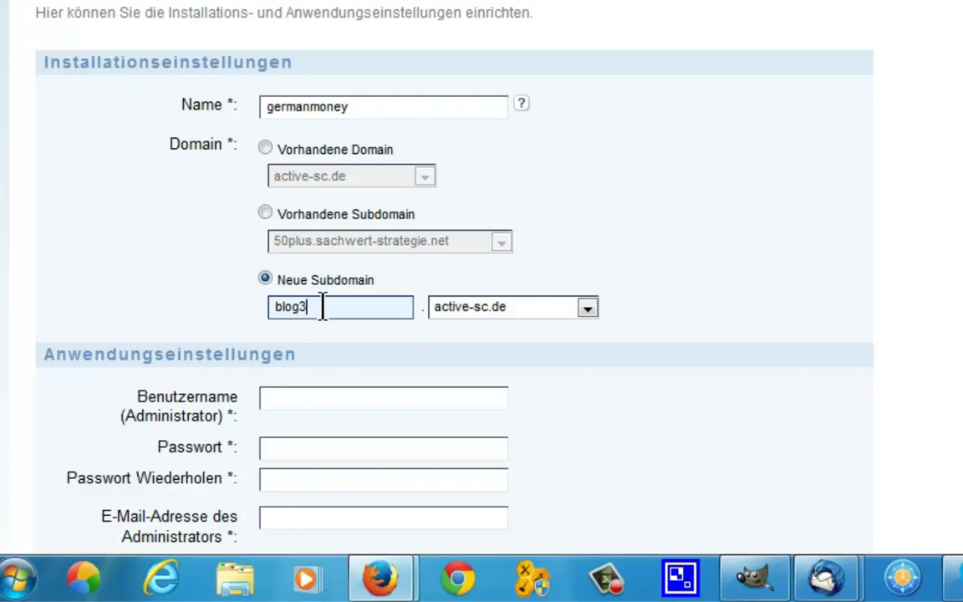
{"action": "left_click_drag", "start_coordinate": [322, 307], "coordinate": [224, 301]}
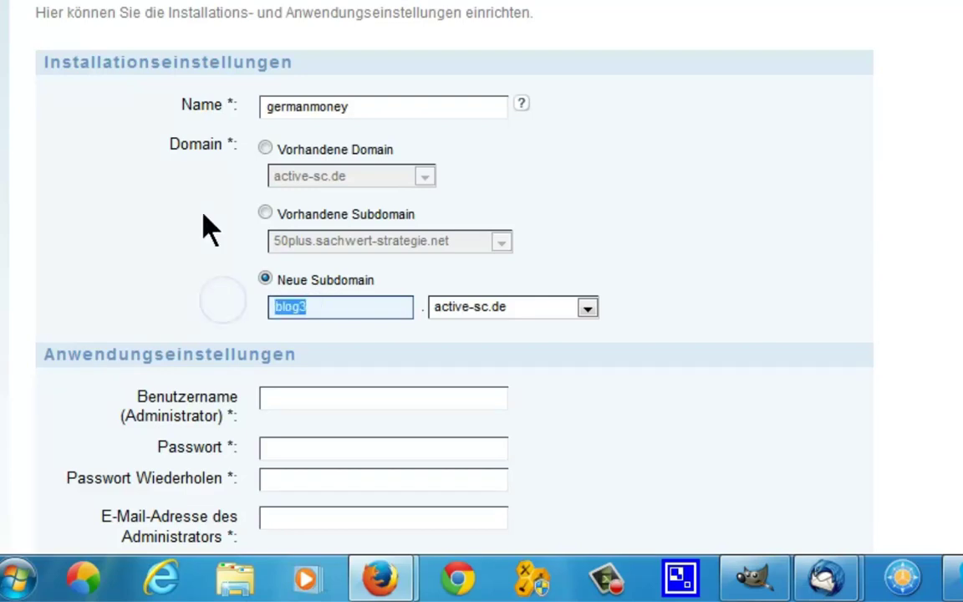
{"action": "type", "text": "geld"}
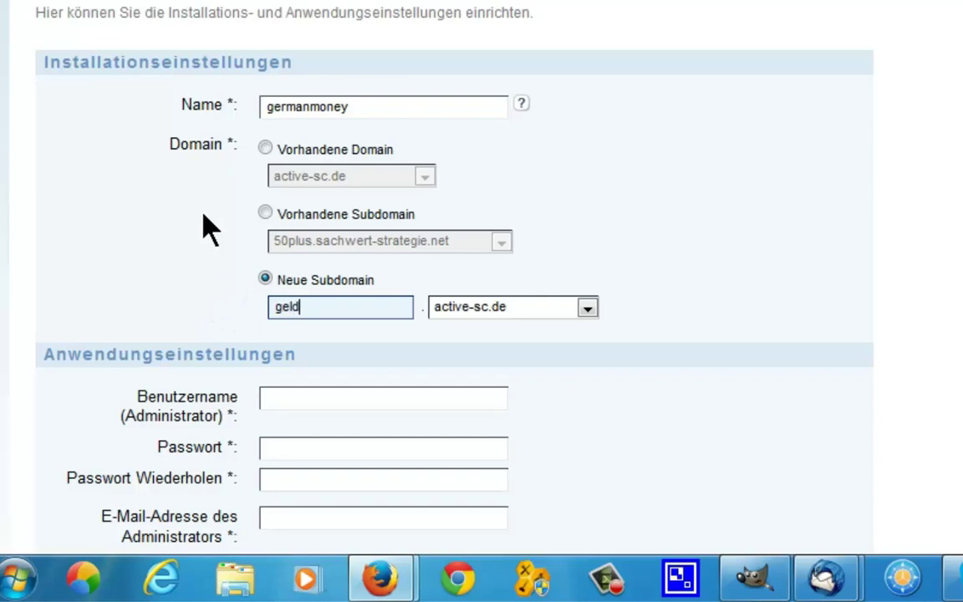
{"action": "type", "text": "fragen"}
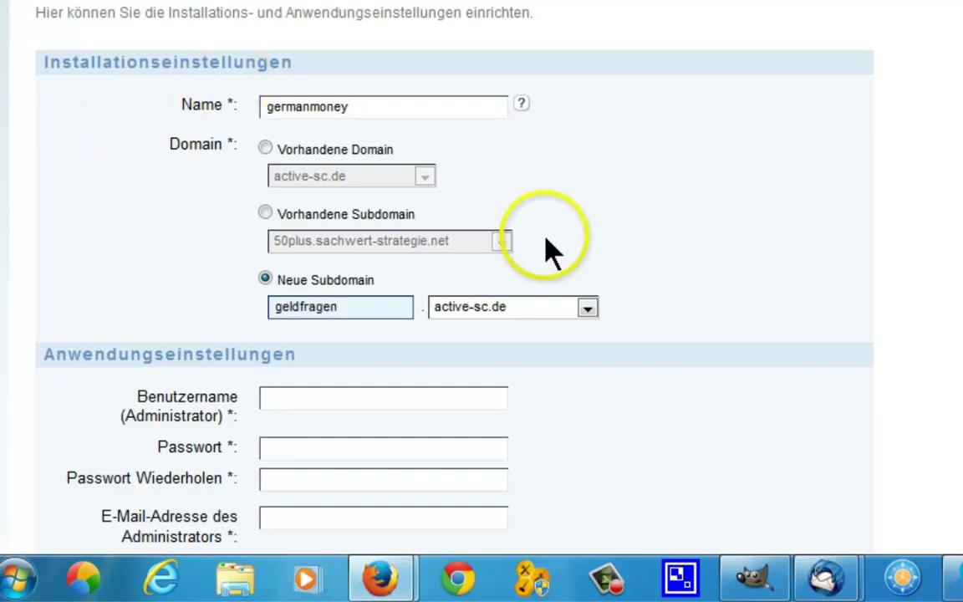
{"action": "left_click", "coordinate": [587, 309]}
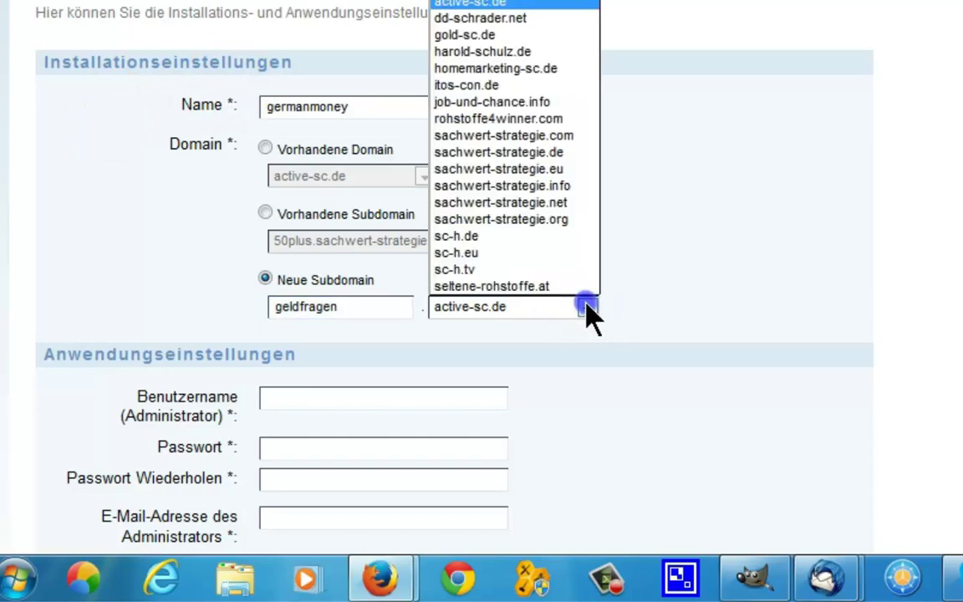
{"action": "left_click", "coordinate": [466, 236]}
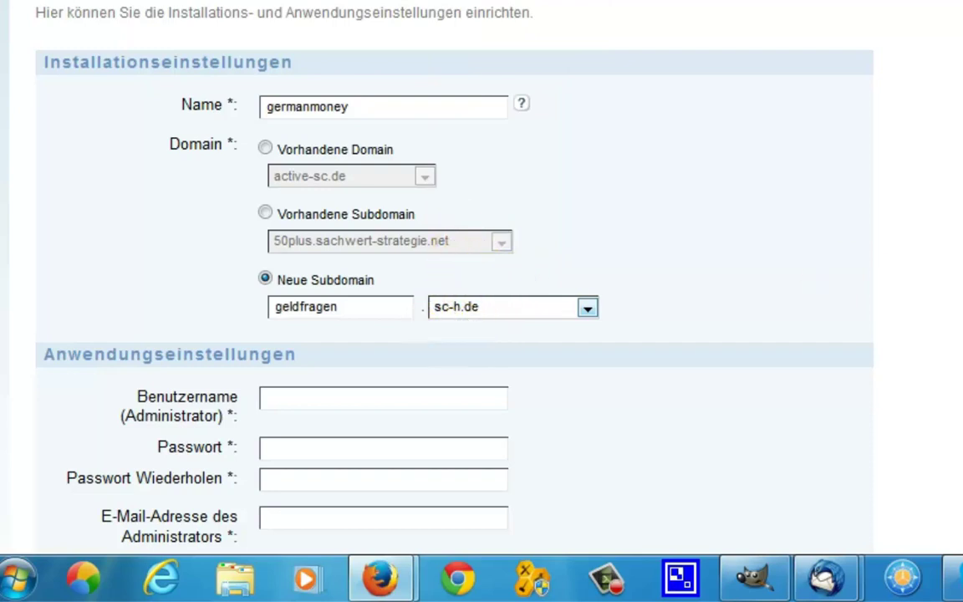
{"action": "scroll", "coordinate": [768, 213], "scroll_direction": "down", "scroll_amount": 6}
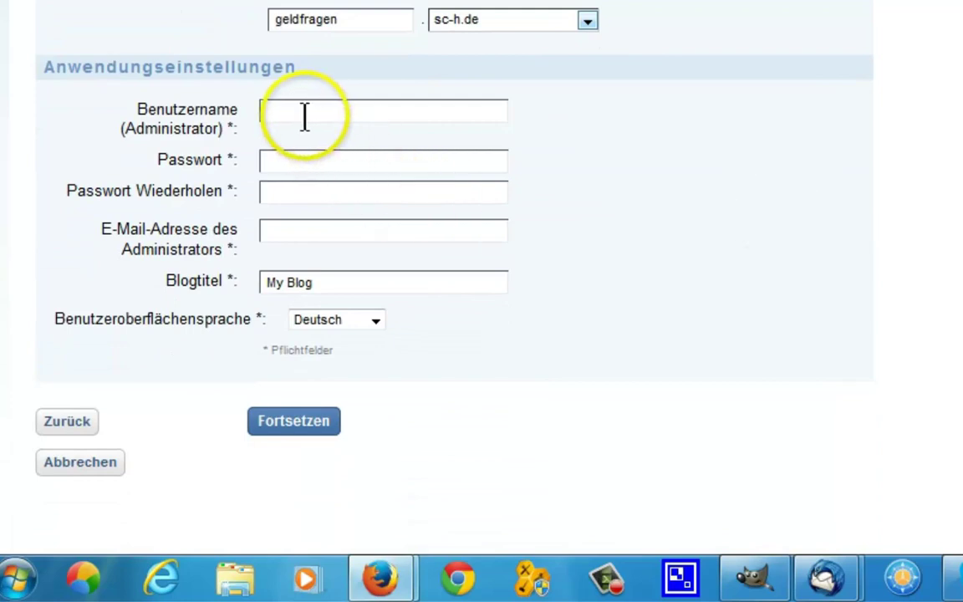
Step: Enter the administrator username, password and repeated password
{"action": "left_click", "coordinate": [303, 113]}
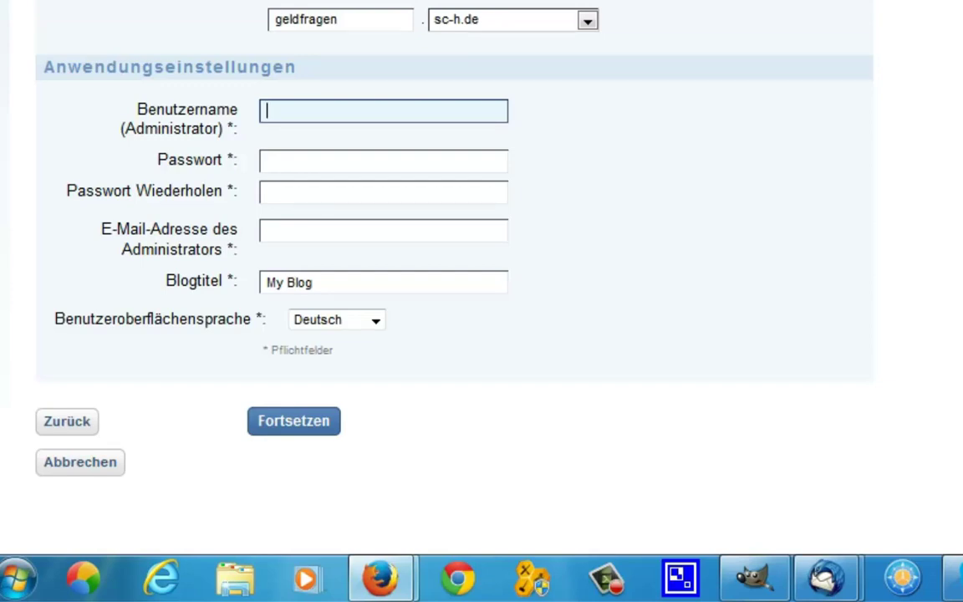
{"action": "type", "text": "germoneyadm"}
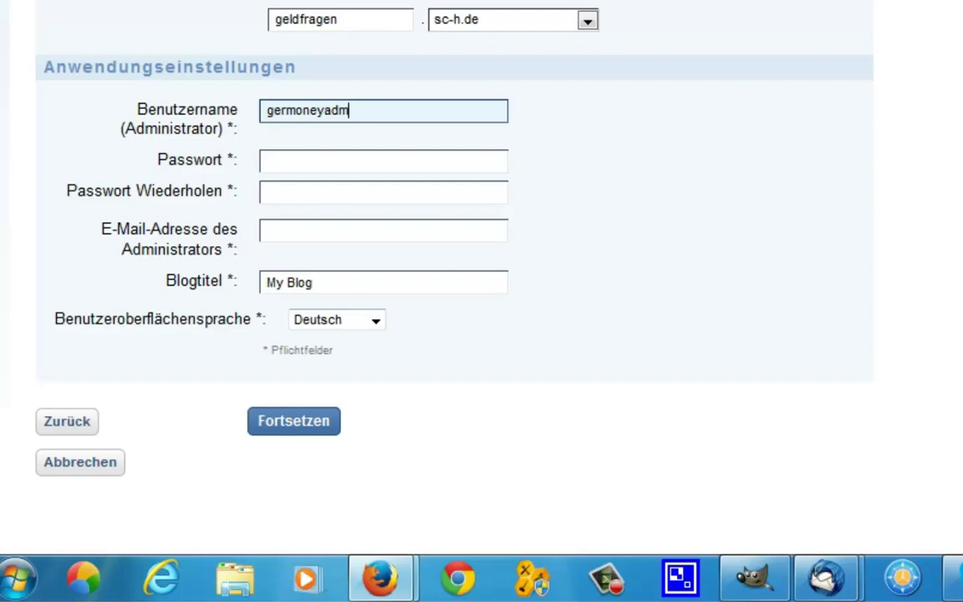
{"action": "left_click", "coordinate": [281, 160]}
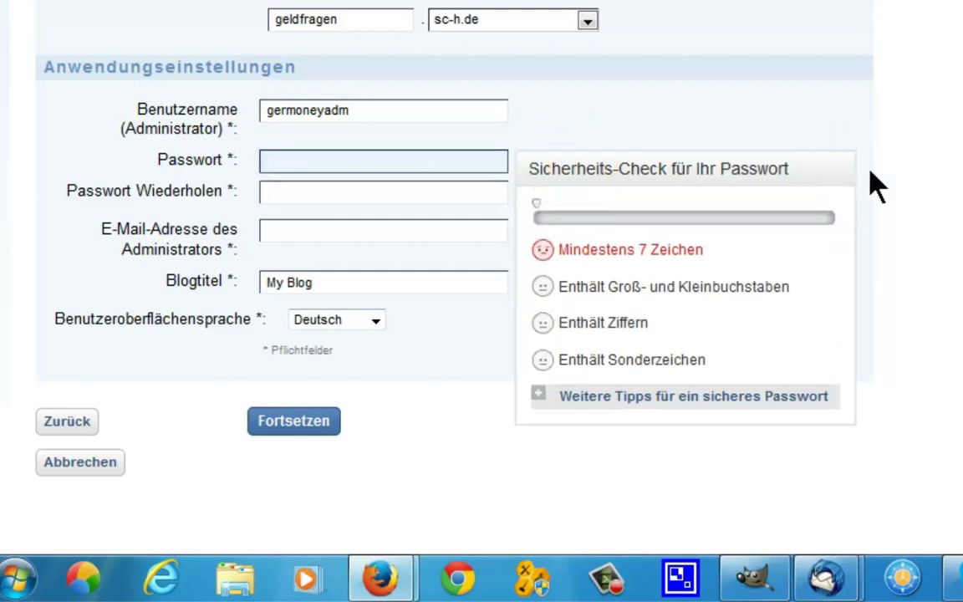
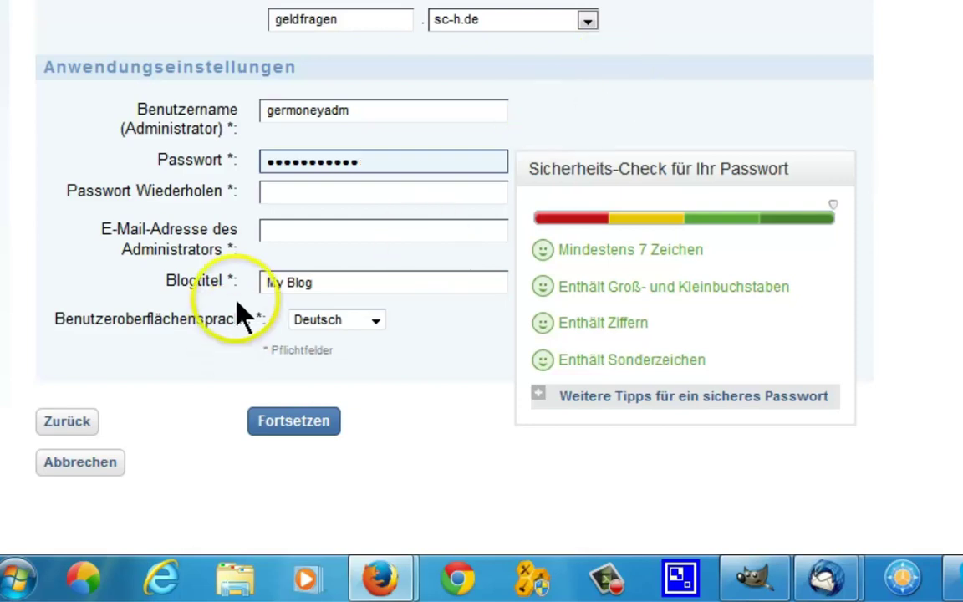
{"action": "left_click", "coordinate": [294, 193]}
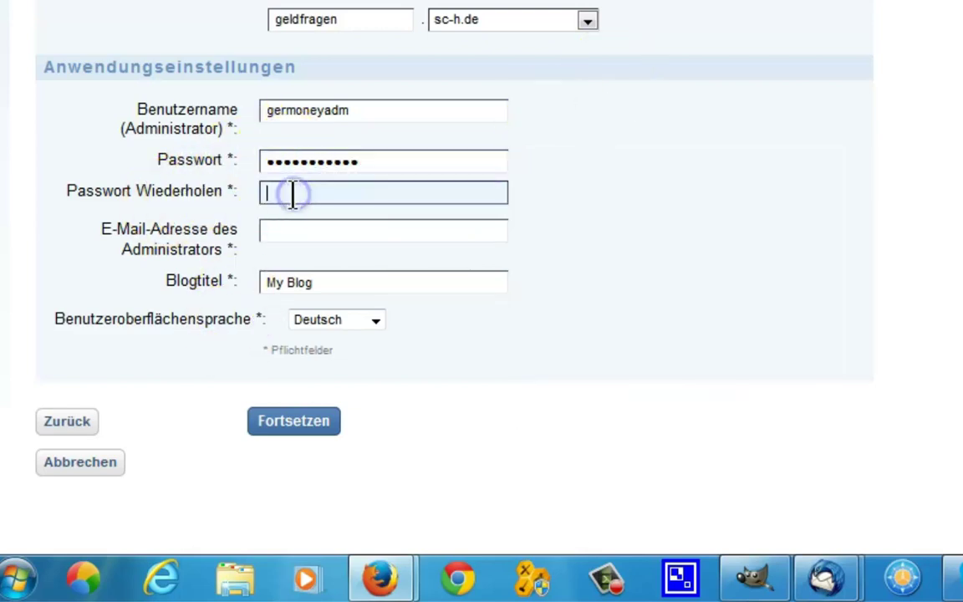
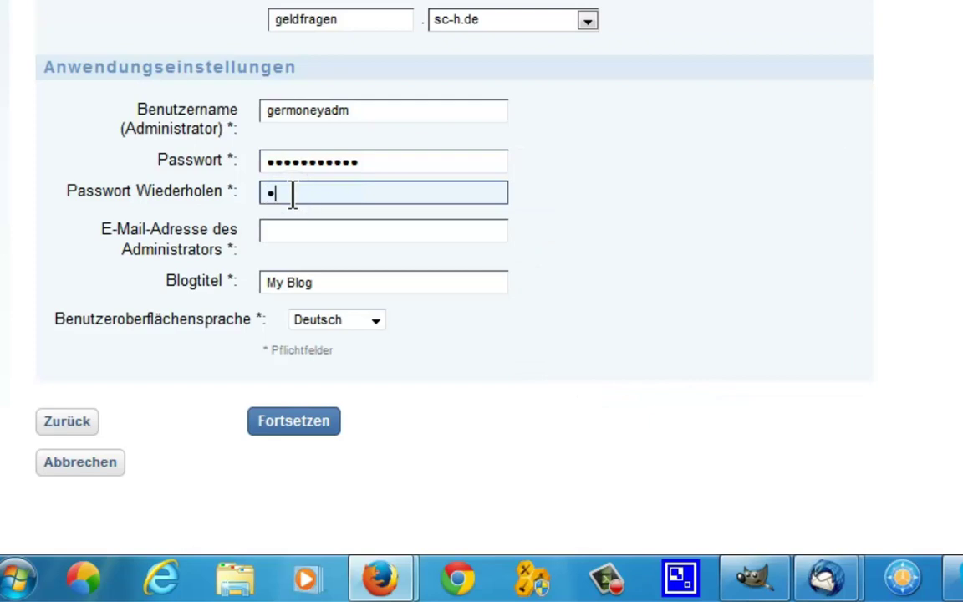
Step: Fill in the administrator e-mail address, accepting the autocomplete suggestion
{"action": "left_click", "coordinate": [317, 232]}
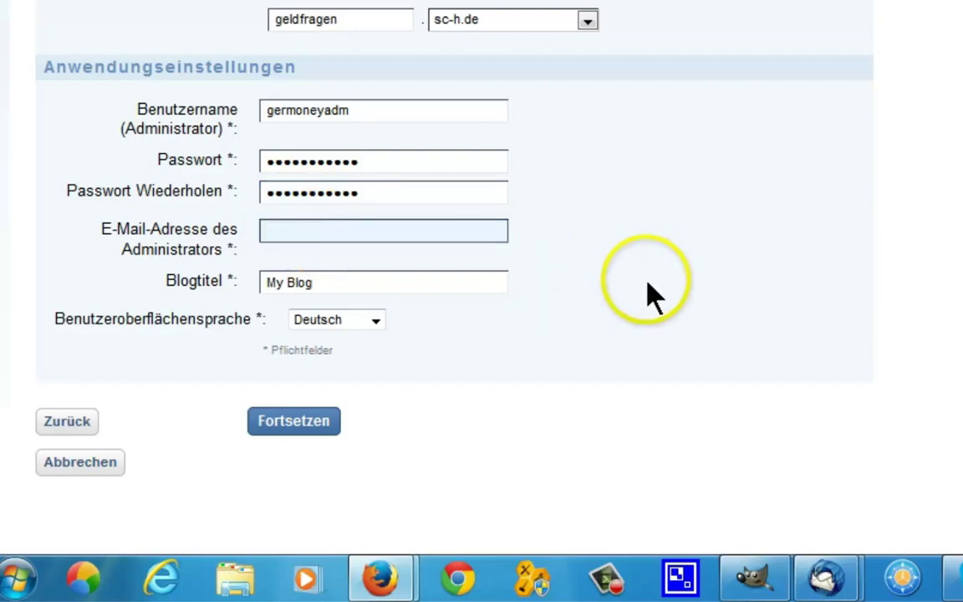
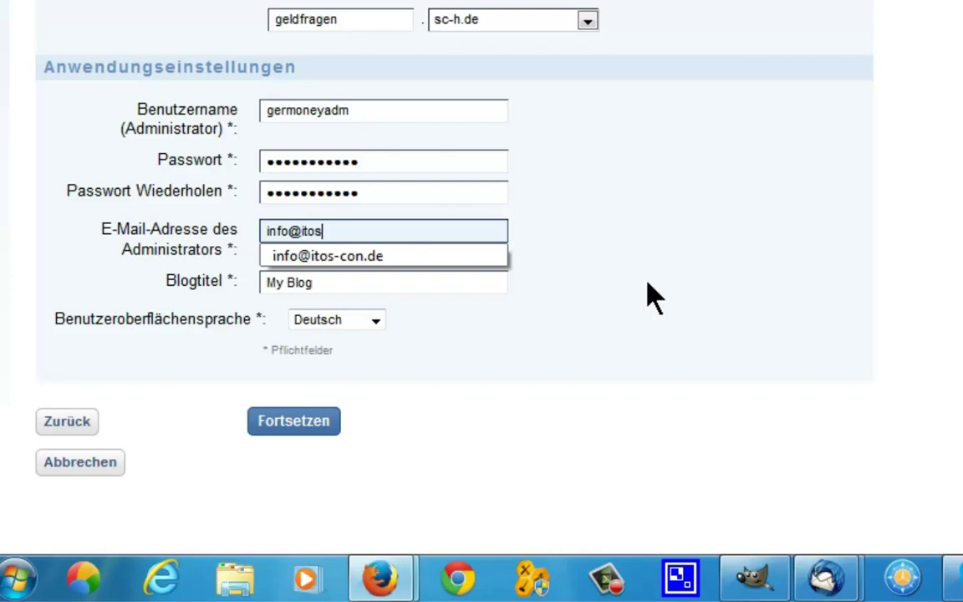
{"action": "left_click", "coordinate": [628, 292]}
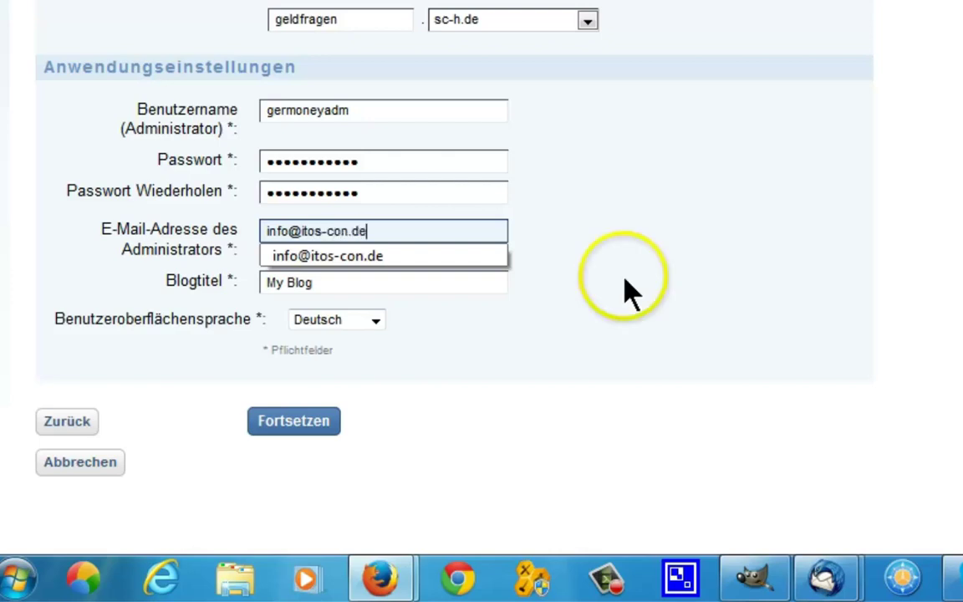
{"action": "left_click", "coordinate": [389, 261]}
Step: Replace the blog title 'My Blog' with 'GermanMoney'
{"action": "left_click", "coordinate": [362, 281]}
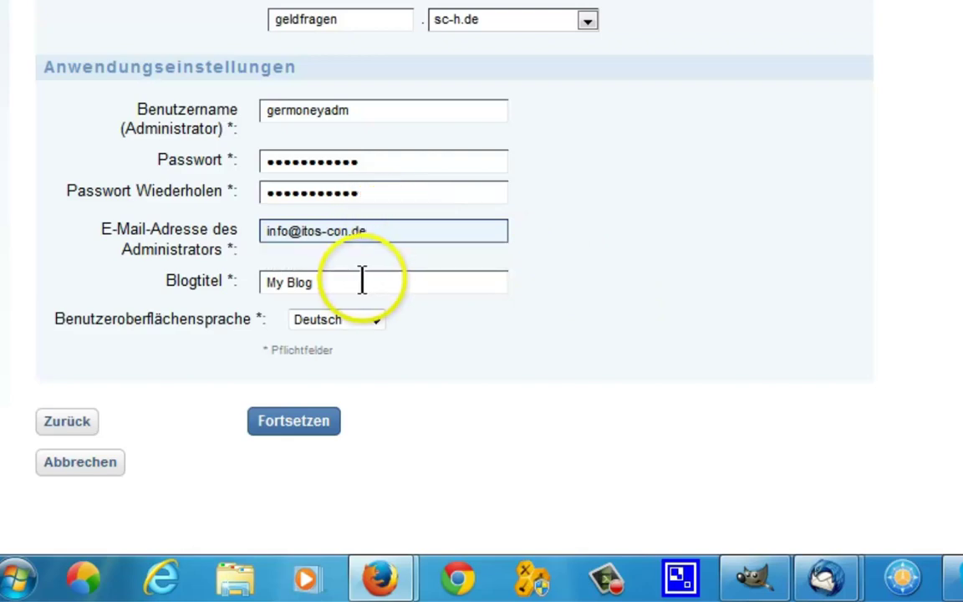
{"action": "left_click", "coordinate": [362, 280]}
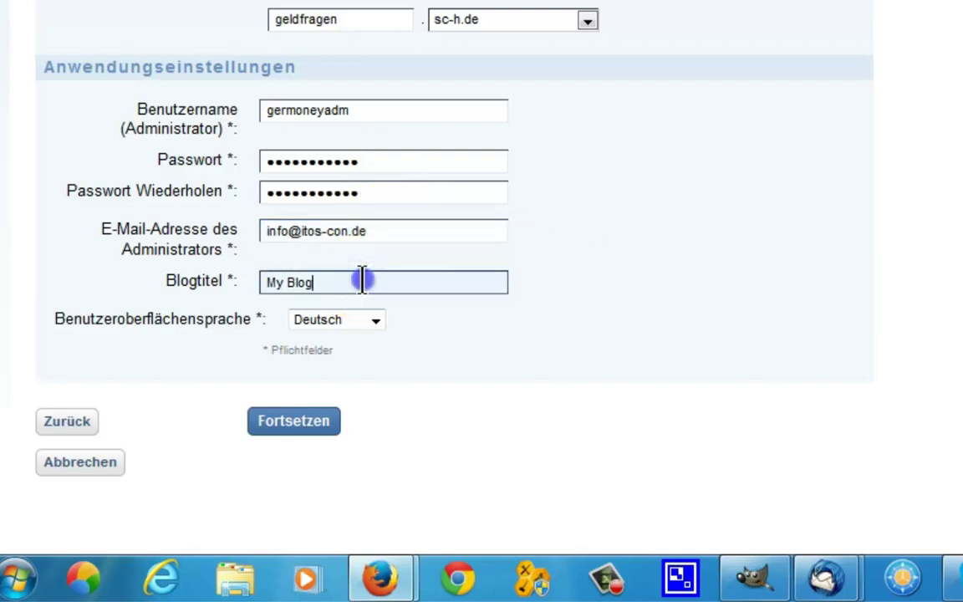
{"action": "left_click_drag", "start_coordinate": [362, 281], "coordinate": [257, 282]}
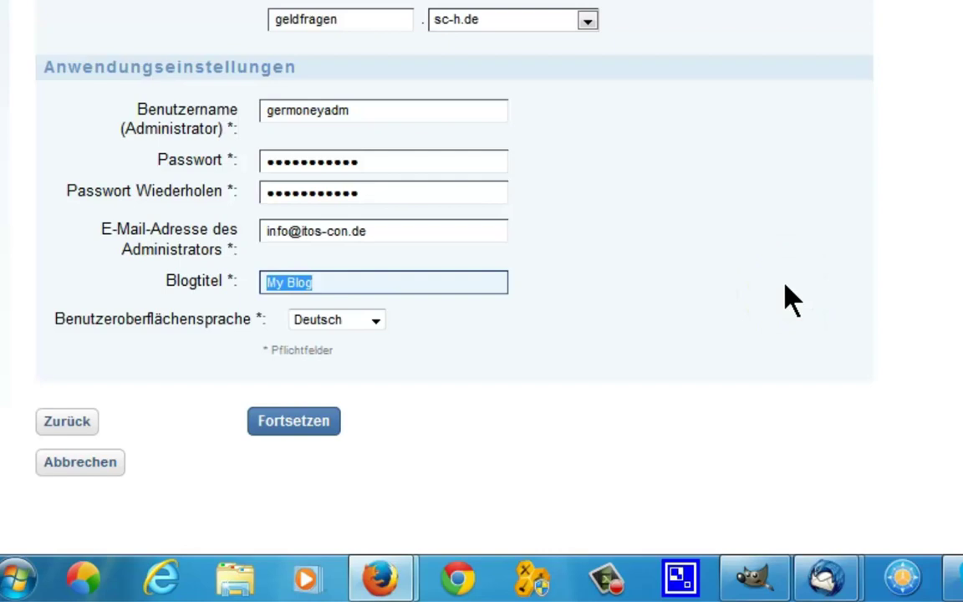
{"action": "type", "text": "Ger"}
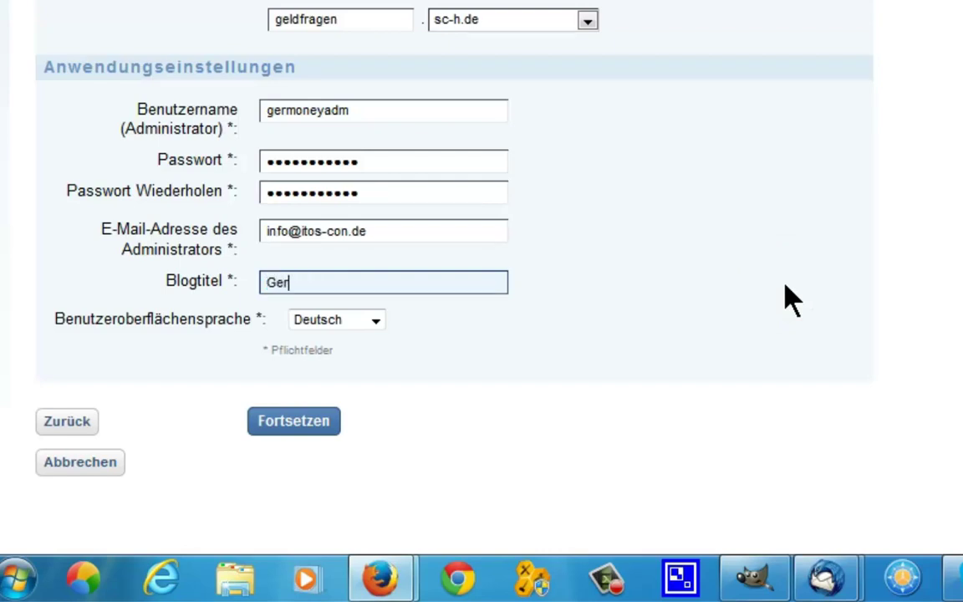
{"action": "type", "text": "manMoney"}
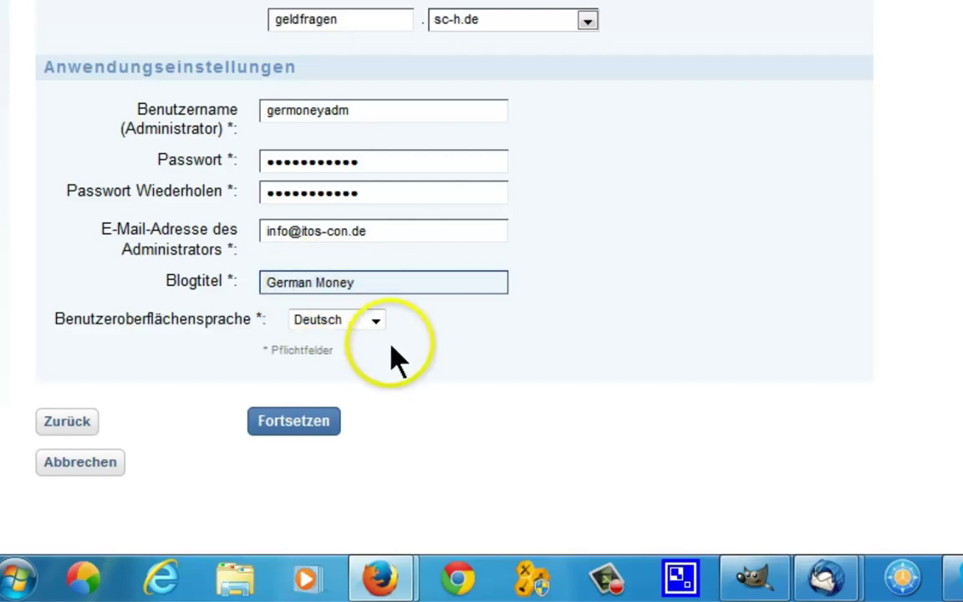
Step: Advance to the database step and create a new database described as germanmoney
{"action": "left_click", "coordinate": [325, 424]}
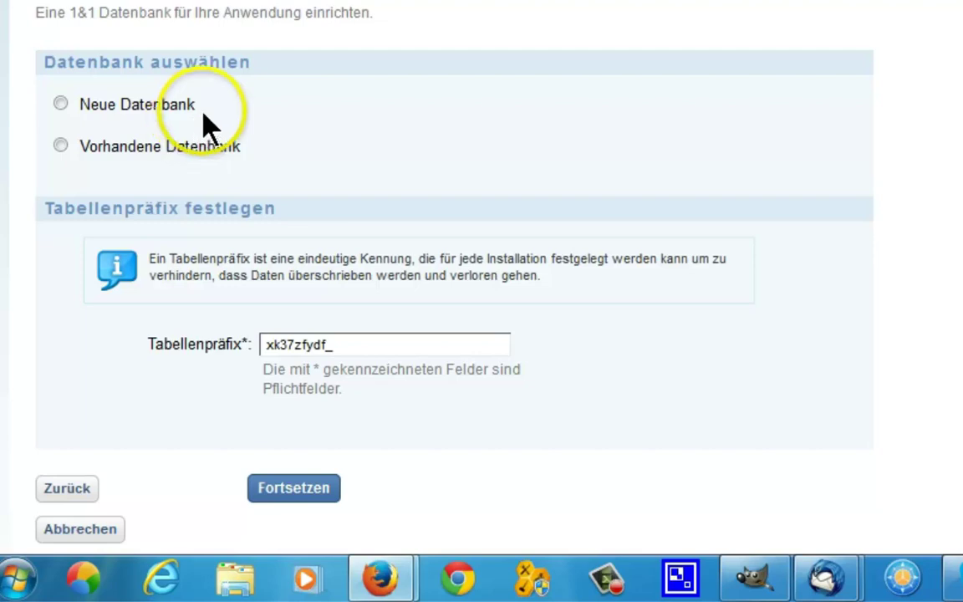
{"action": "left_click", "coordinate": [62, 102]}
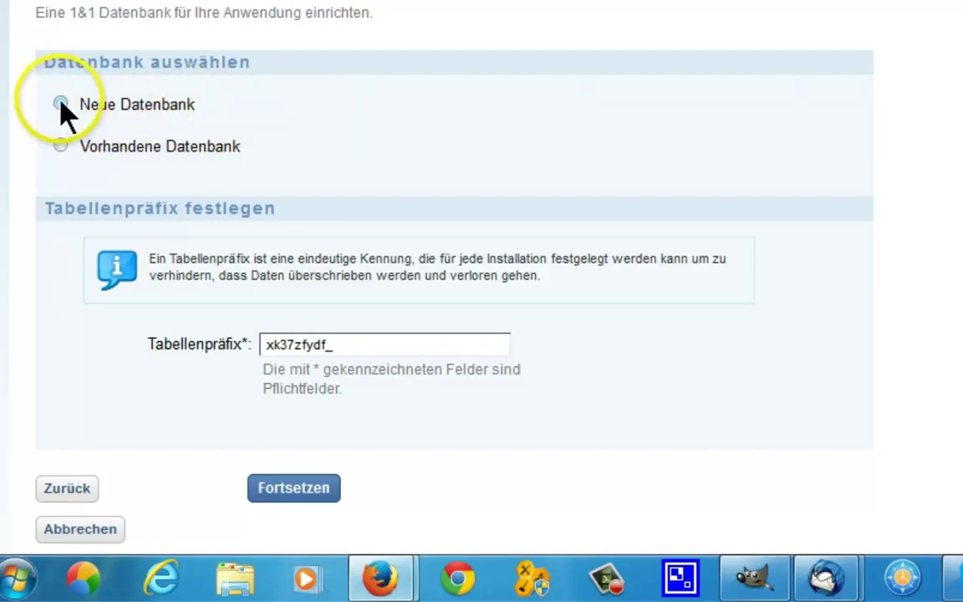
{"action": "left_click", "coordinate": [61, 103]}
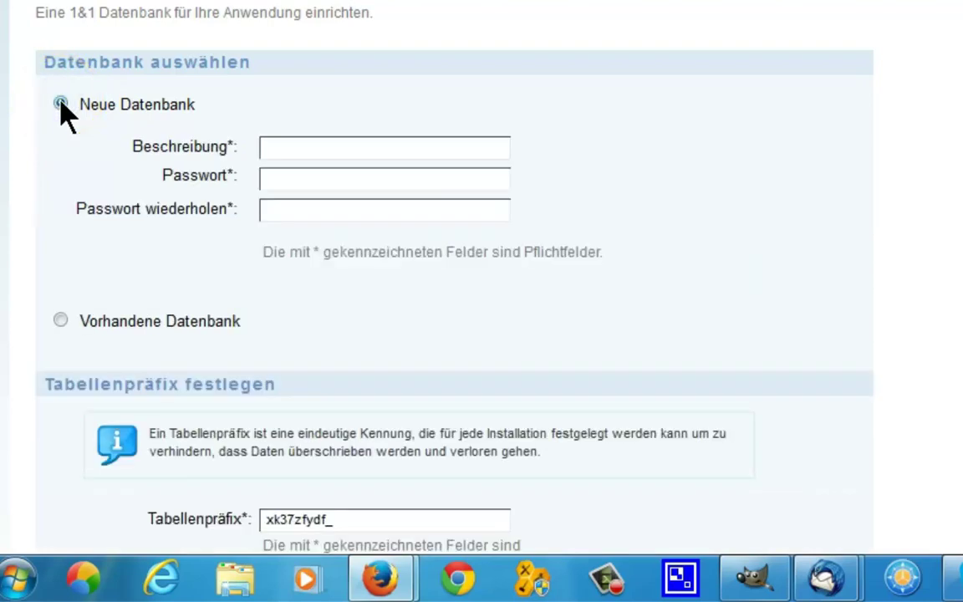
{"action": "left_click", "coordinate": [303, 148]}
{"action": "type", "text": "germ"}
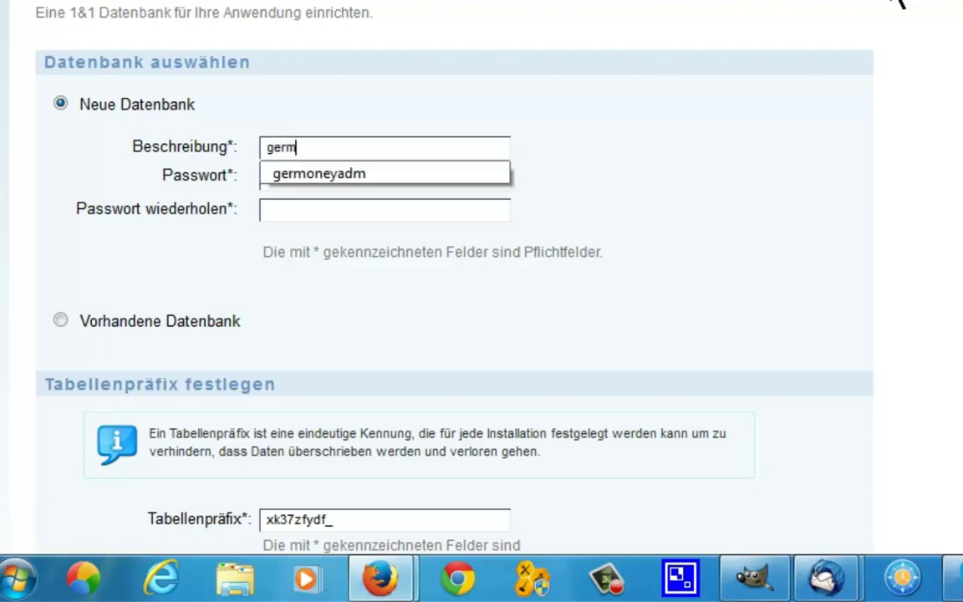
{"action": "type", "text": "anmon"}
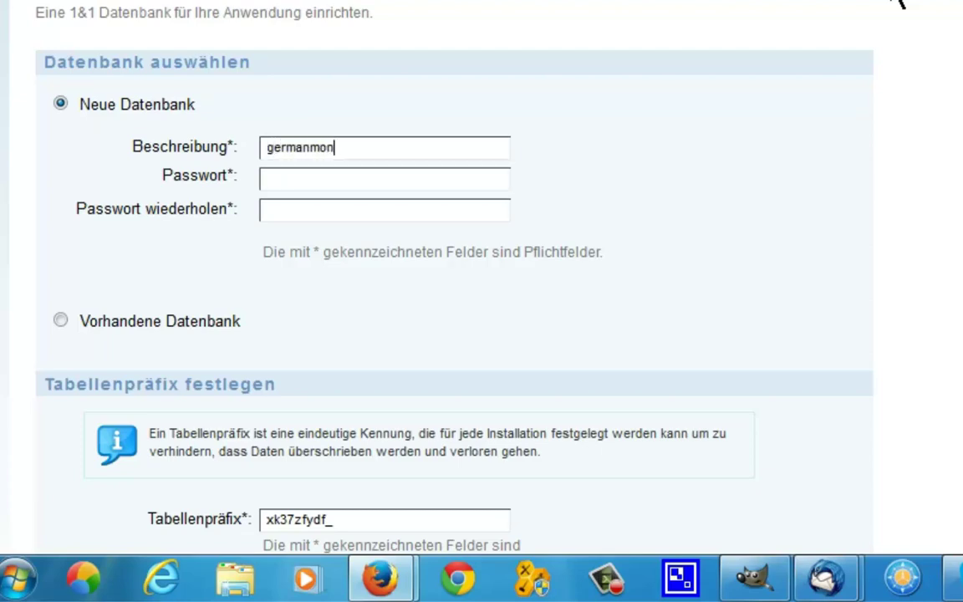
{"action": "type", "text": "ey"}
Step: Enter the database password and repeat it for confirmation
{"action": "left_click", "coordinate": [289, 180]}
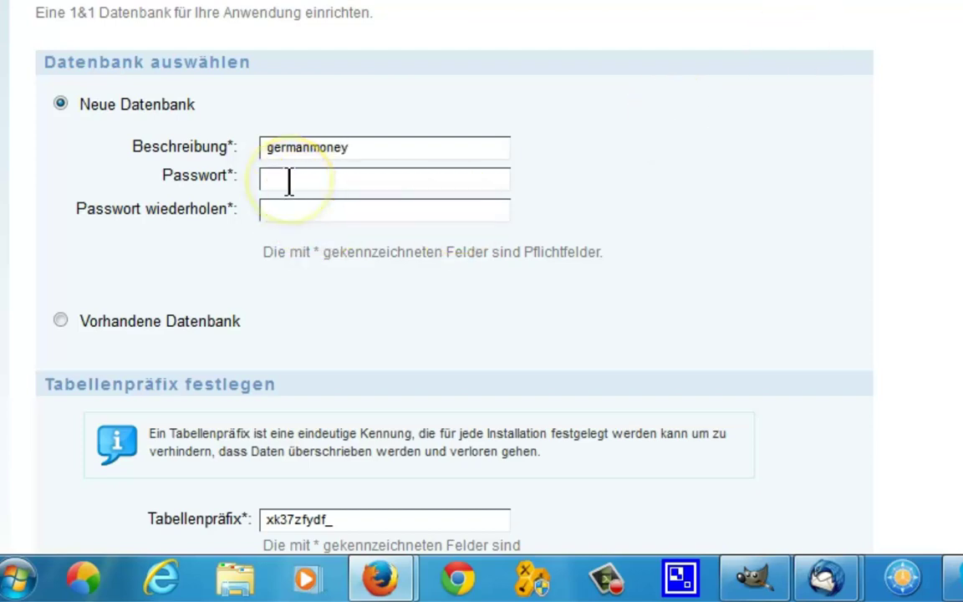
{"action": "left_click", "coordinate": [288, 181]}
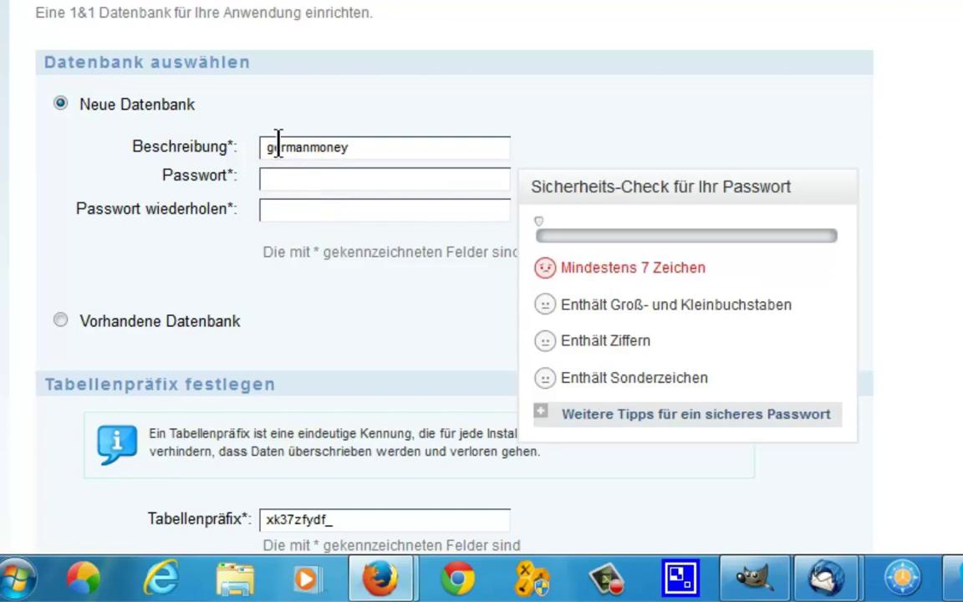
{"action": "type", "text": "**"}
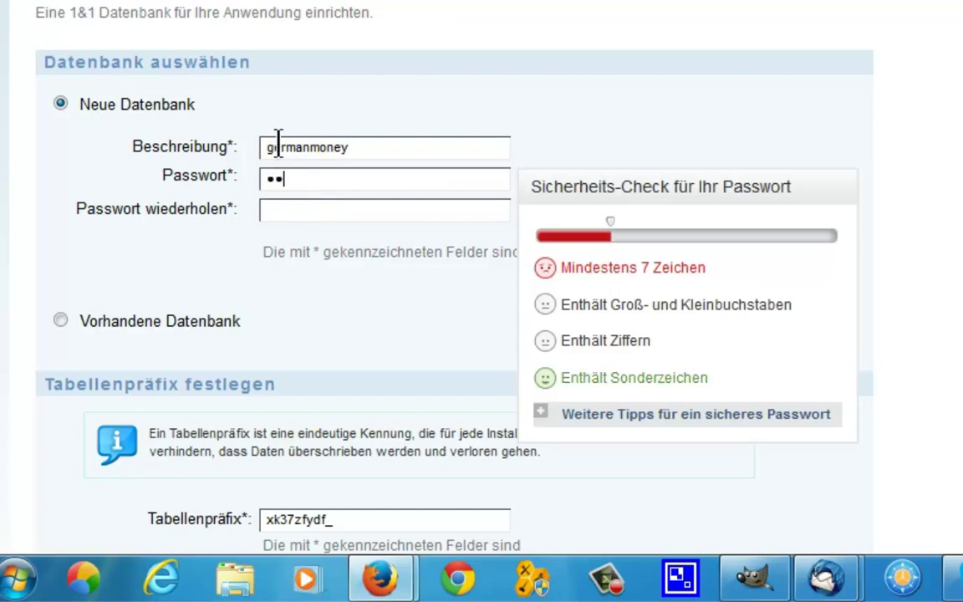
{"action": "type", "text": "******"}
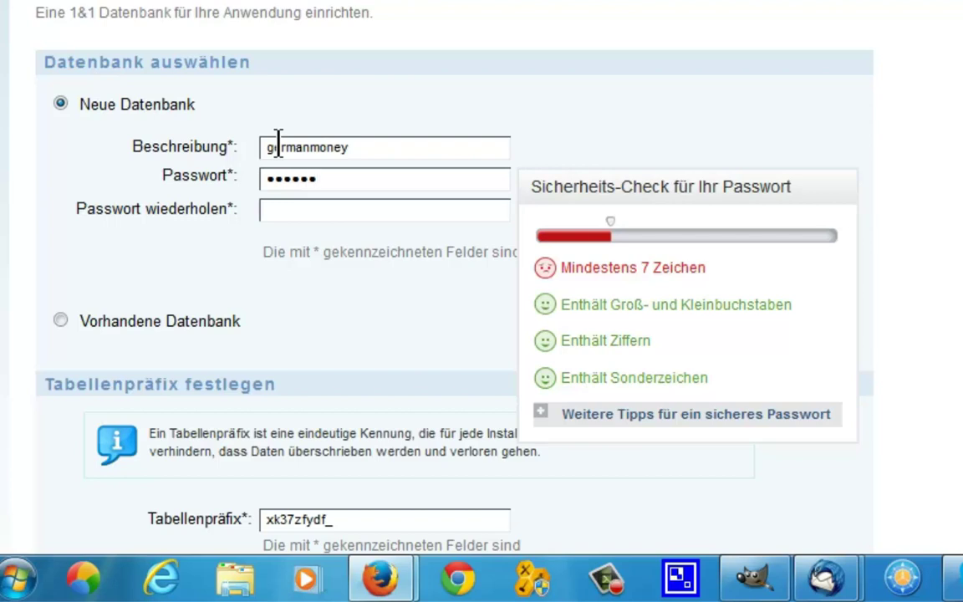
{"action": "type", "text": "***"}
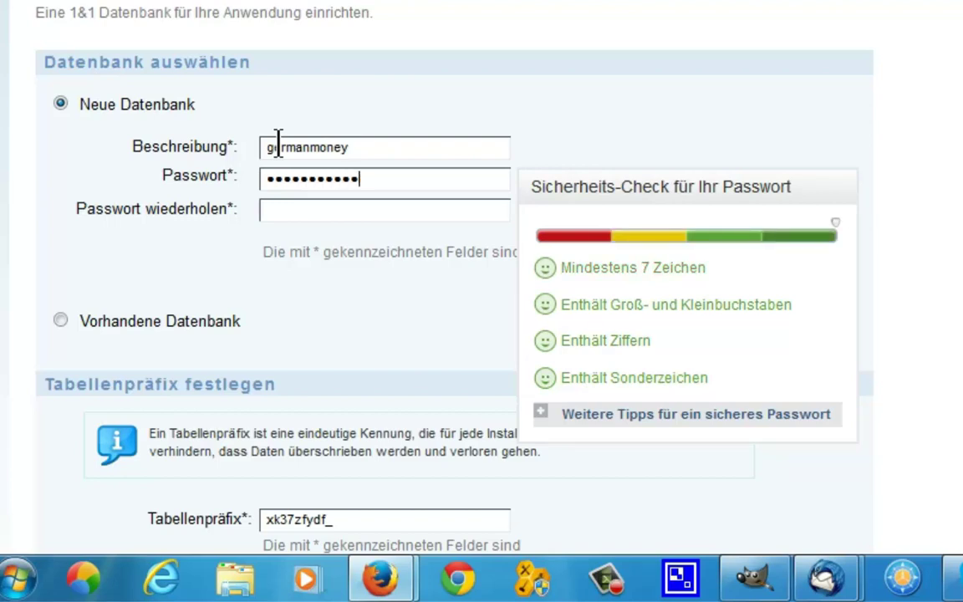
{"action": "left_click", "coordinate": [268, 210]}
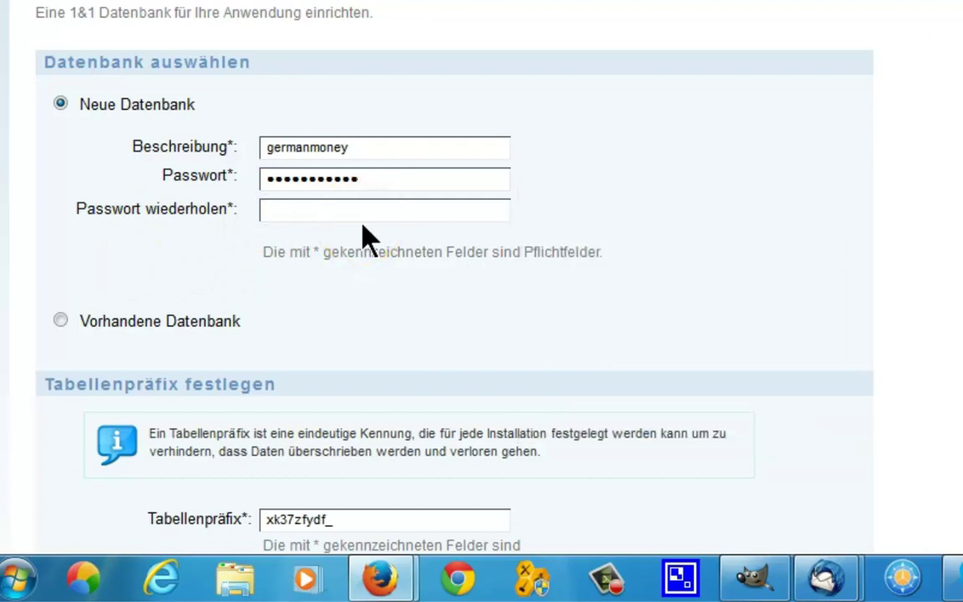
{"action": "type", "text": "***********"}
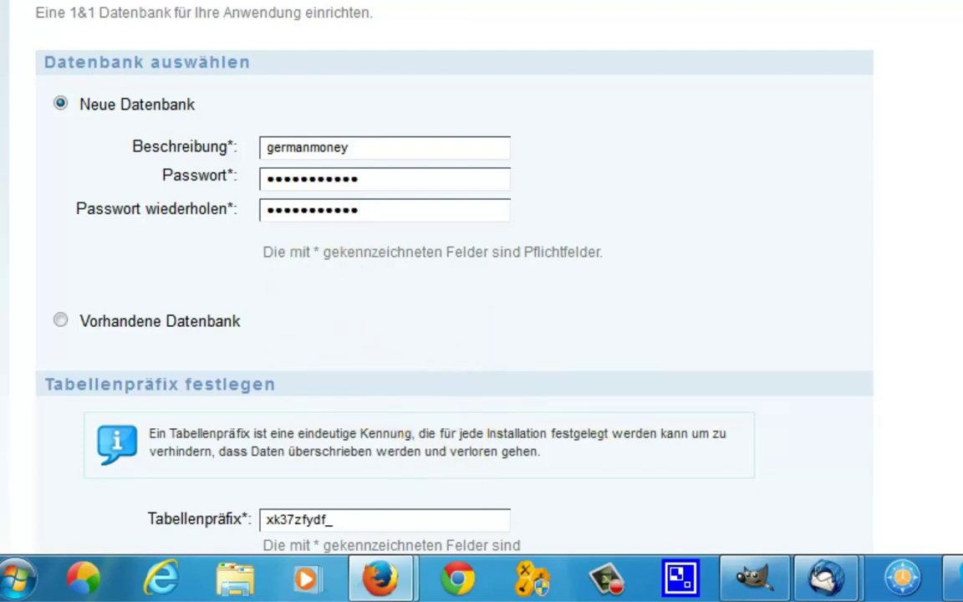
Step: Complete the table prefix as xk37zfydf_mon and proceed through the webspace step to the summary
{"action": "scroll", "coordinate": [451, 276], "scroll_direction": "down", "scroll_amount": 3}
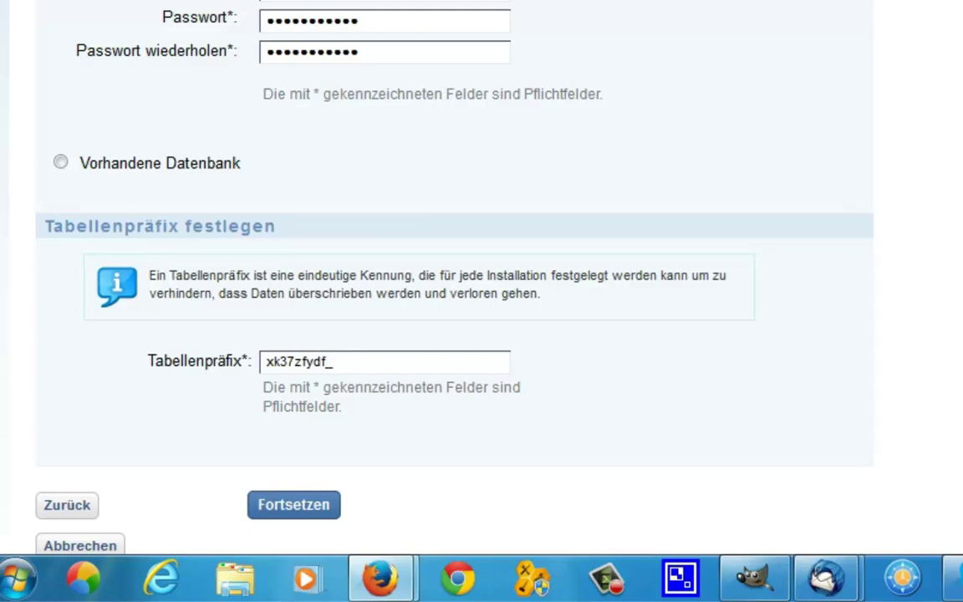
{"action": "type", "text": "mon"}
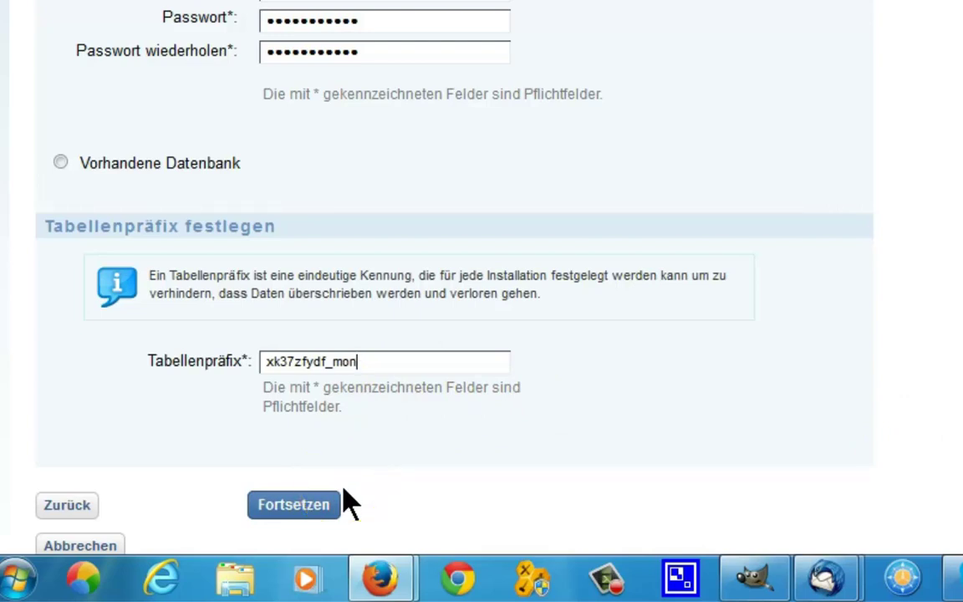
{"action": "left_click", "coordinate": [316, 504]}
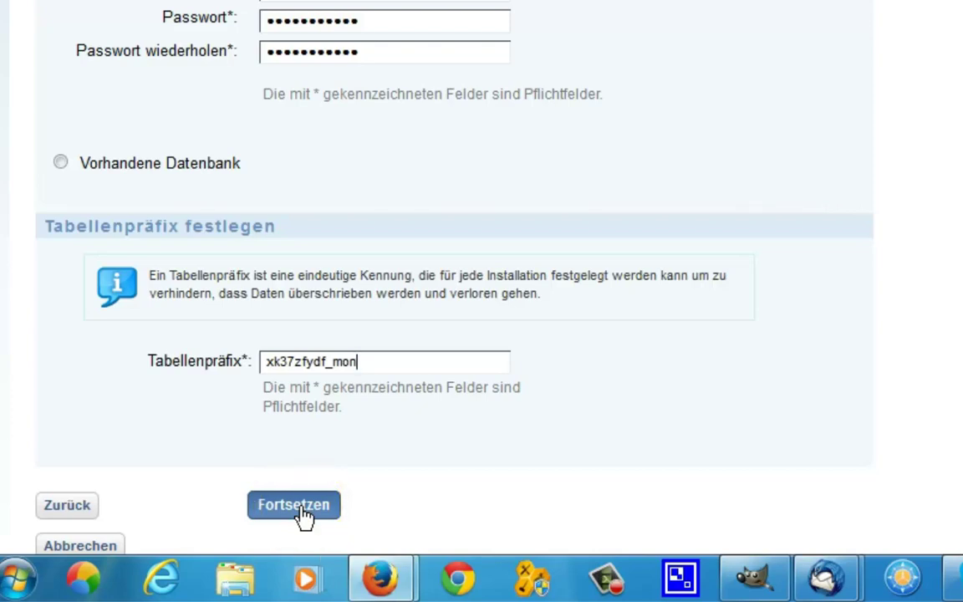
{"action": "left_click", "coordinate": [304, 514]}
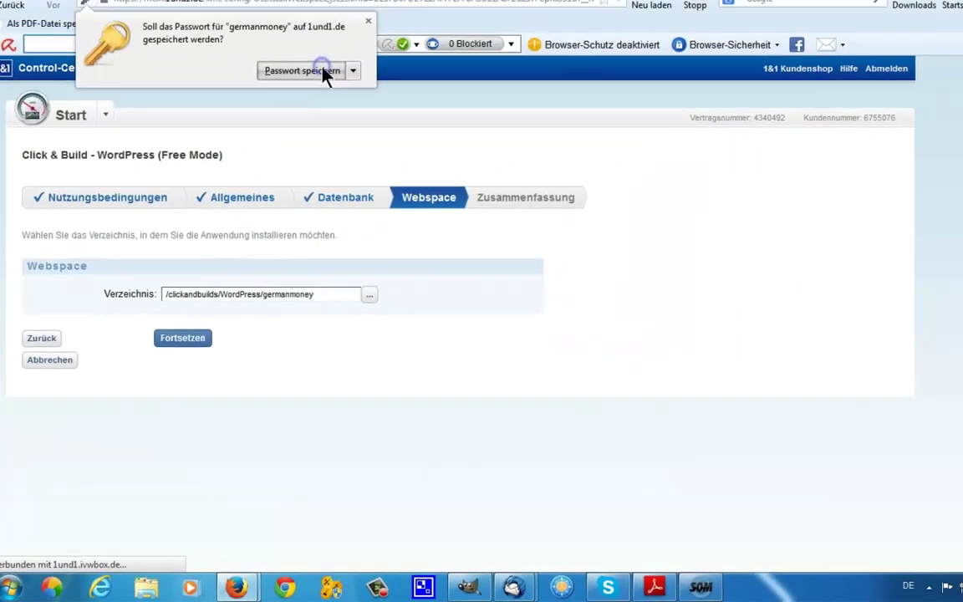
{"action": "left_click", "coordinate": [320, 72]}
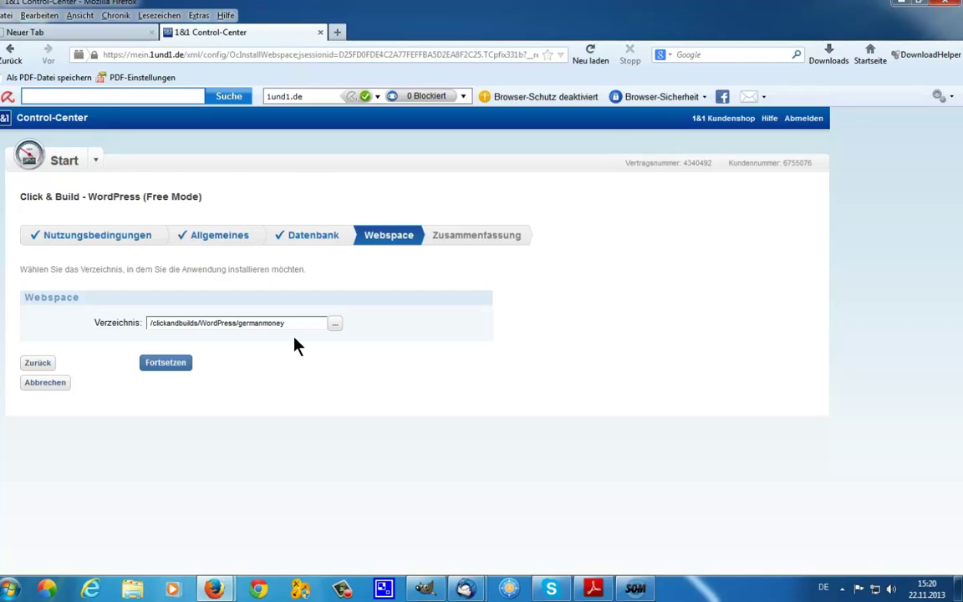
{"action": "left_click", "coordinate": [166, 367]}
{"action": "left_click", "coordinate": [166, 366]}
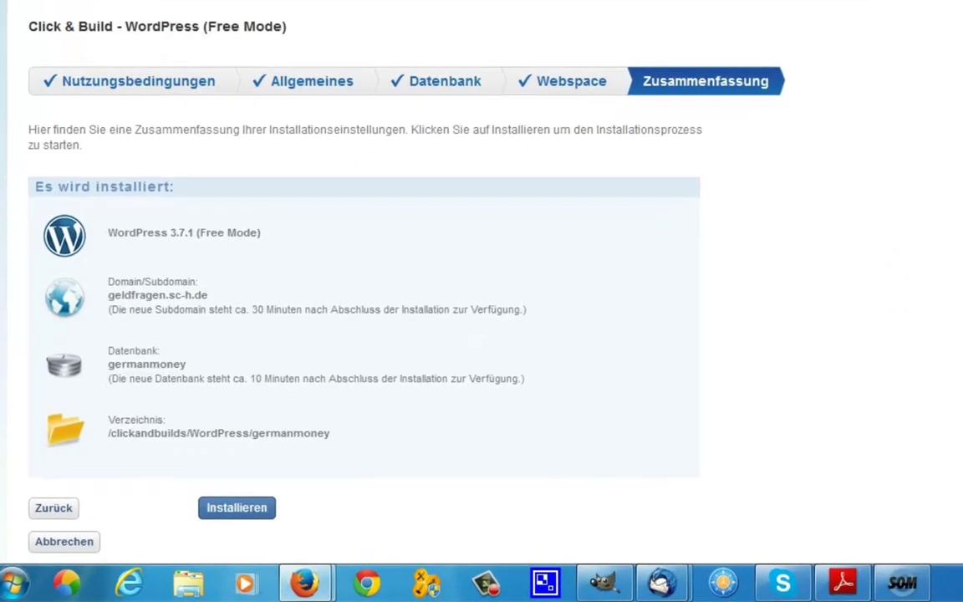
{"action": "scroll", "coordinate": [366, 285], "scroll_direction": "down", "scroll_amount": 2}
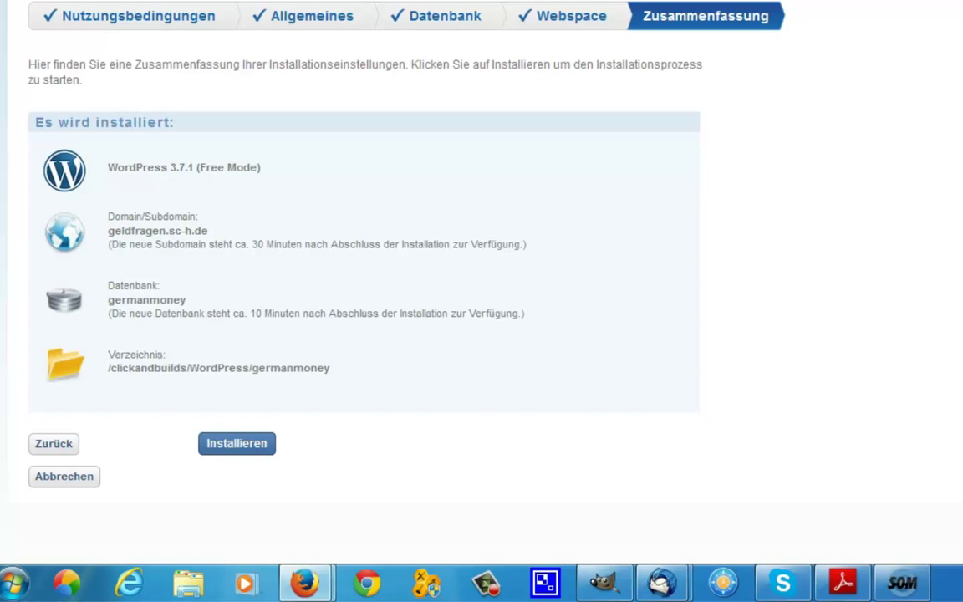
Step: Launch the WordPress installation and check germanmoney in the Meine Anwendungen list
{"action": "left_click", "coordinate": [247, 452]}
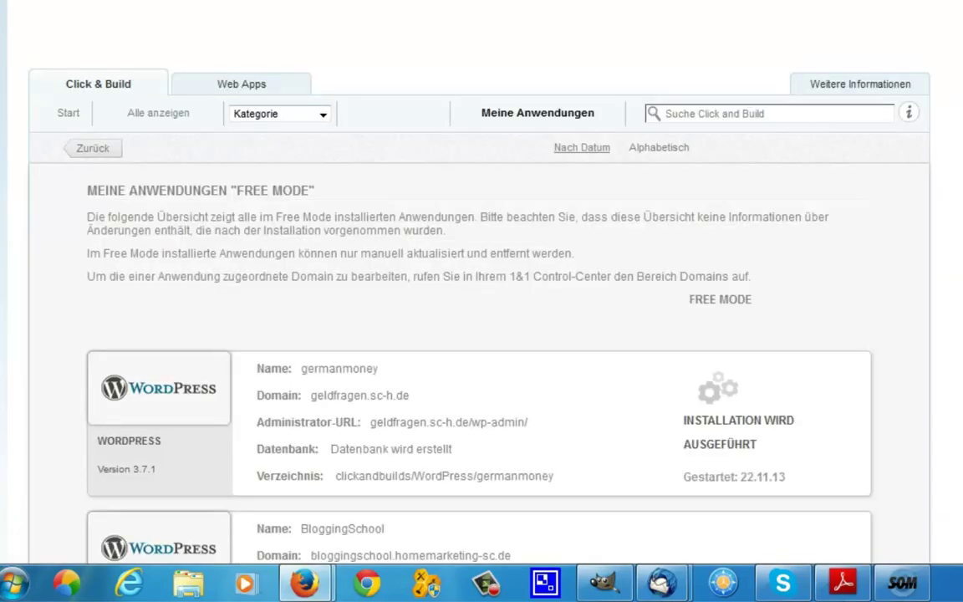
{"action": "scroll", "coordinate": [481, 335], "scroll_direction": "down", "scroll_amount": 6}
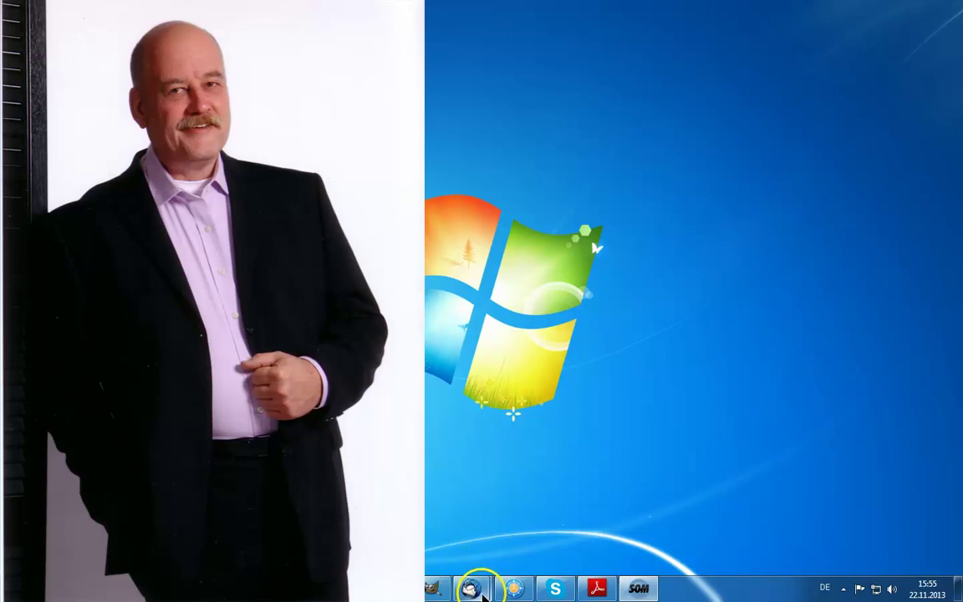
Step: Bring up the Click & Build mail in Thunderbird and follow its geldfragen.sc-h.de link
{"action": "mouse_move", "coordinate": [483, 593]}
{"action": "mouse_move", "coordinate": [528, 538]}
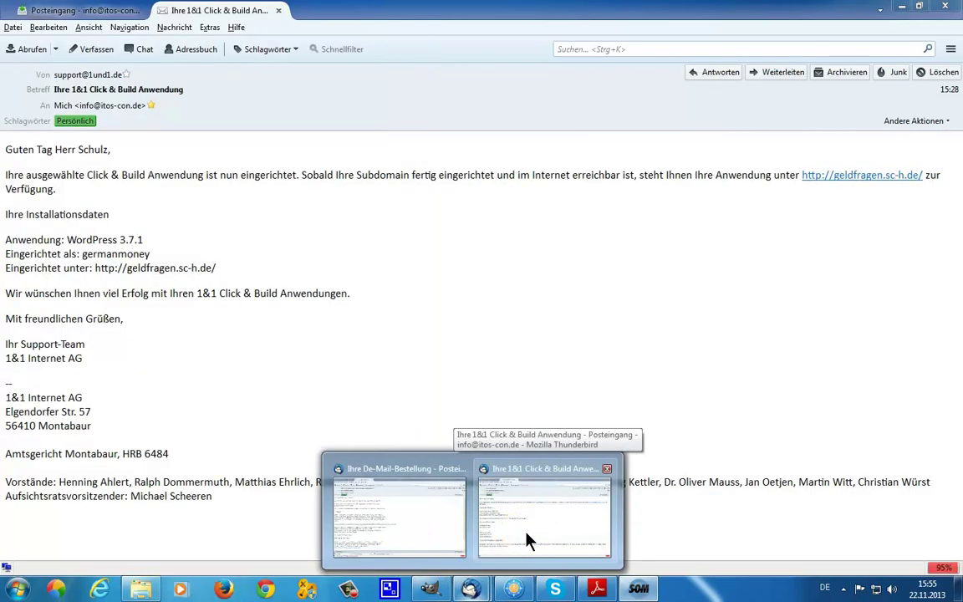
{"action": "left_click", "coordinate": [527, 533]}
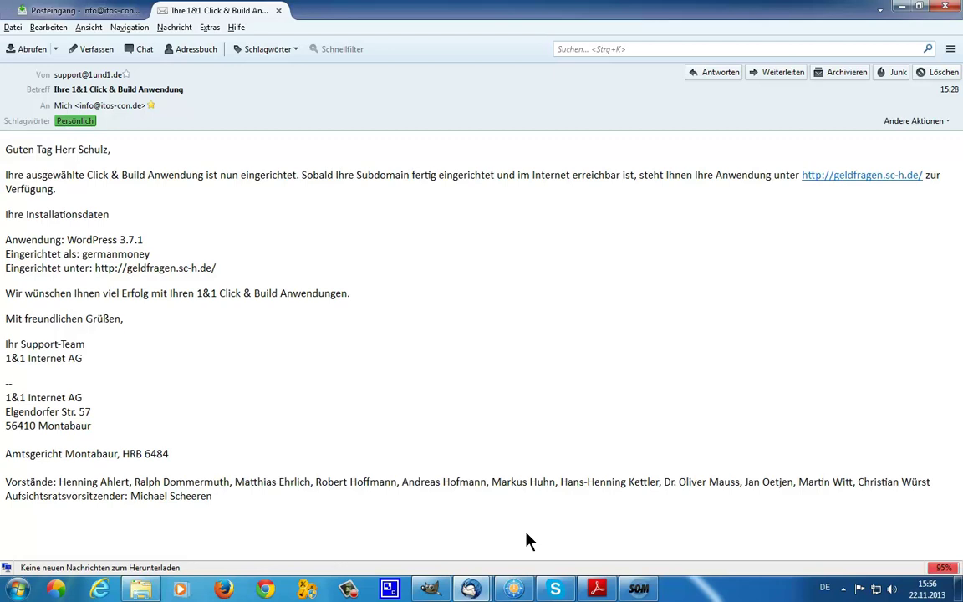
{"action": "left_click", "coordinate": [873, 180]}
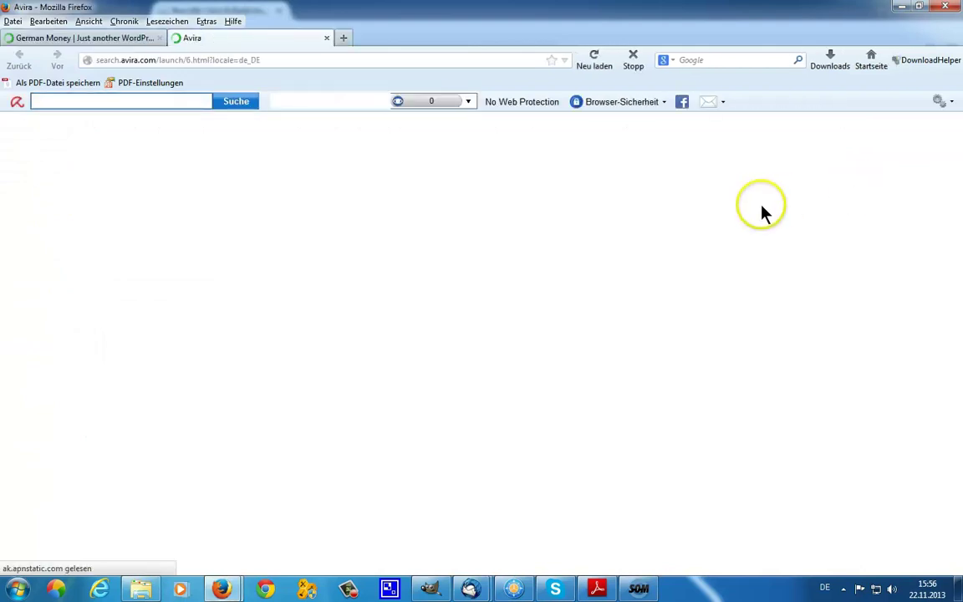
Step: Close the Avira tab, leaving the German Money site open in Firefox
{"action": "left_click", "coordinate": [327, 39]}
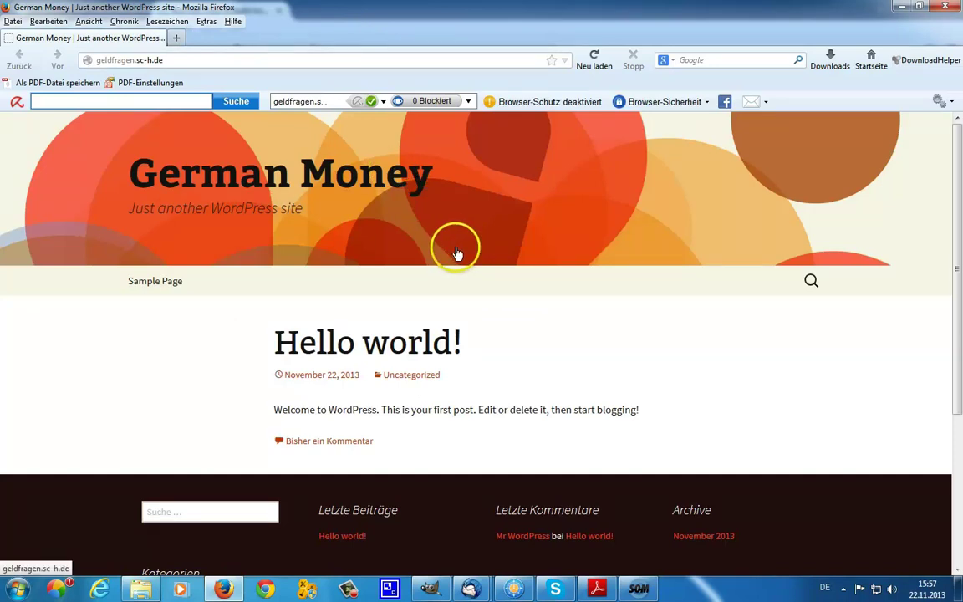
{"action": "left_click", "coordinate": [172, 61]}
Step: Load geldfragen.sc-h.de/wp-admin to reach the WordPress login page
{"action": "left_click", "coordinate": [173, 60]}
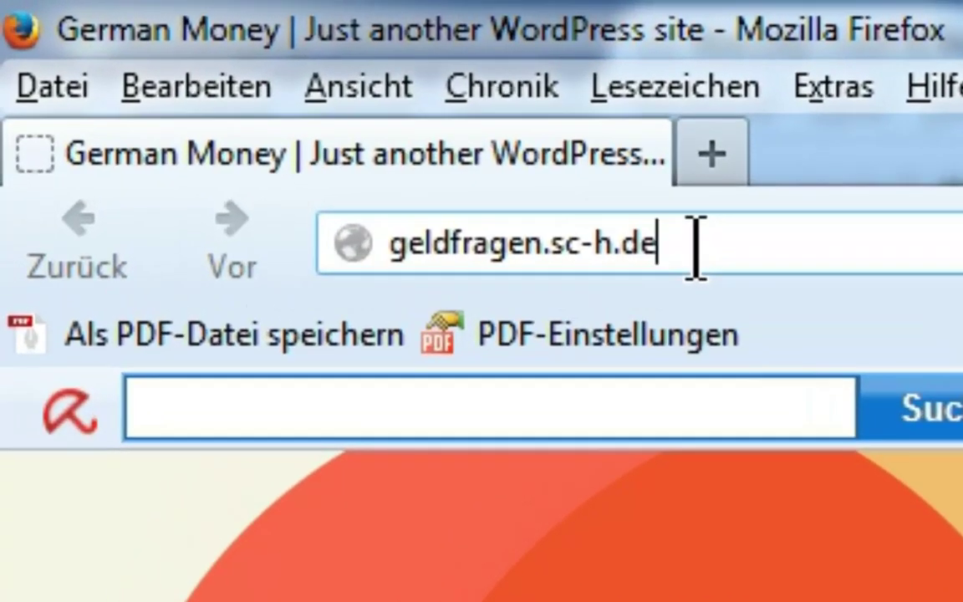
{"action": "type", "text": "/"}
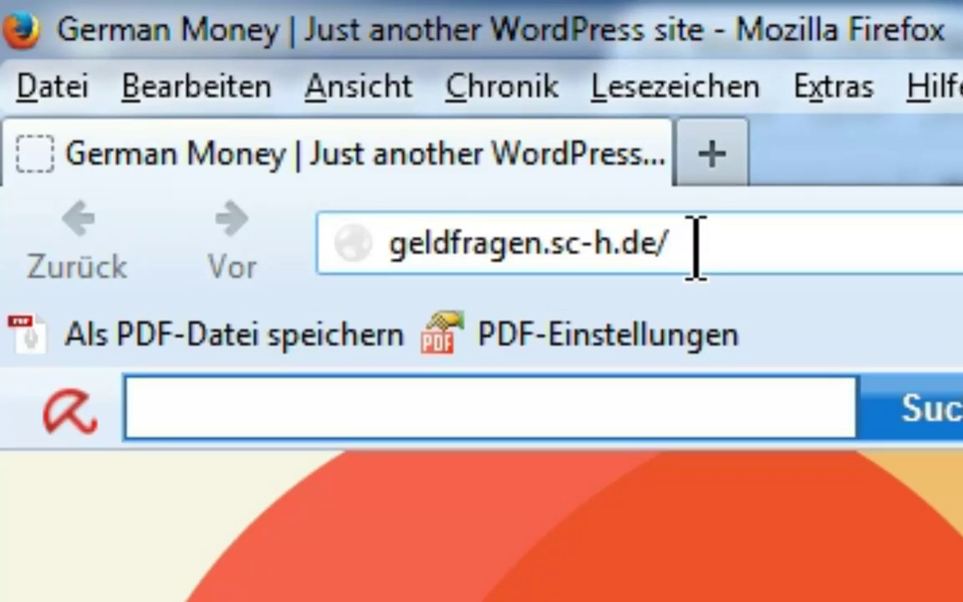
{"action": "type", "text": "wp-"}
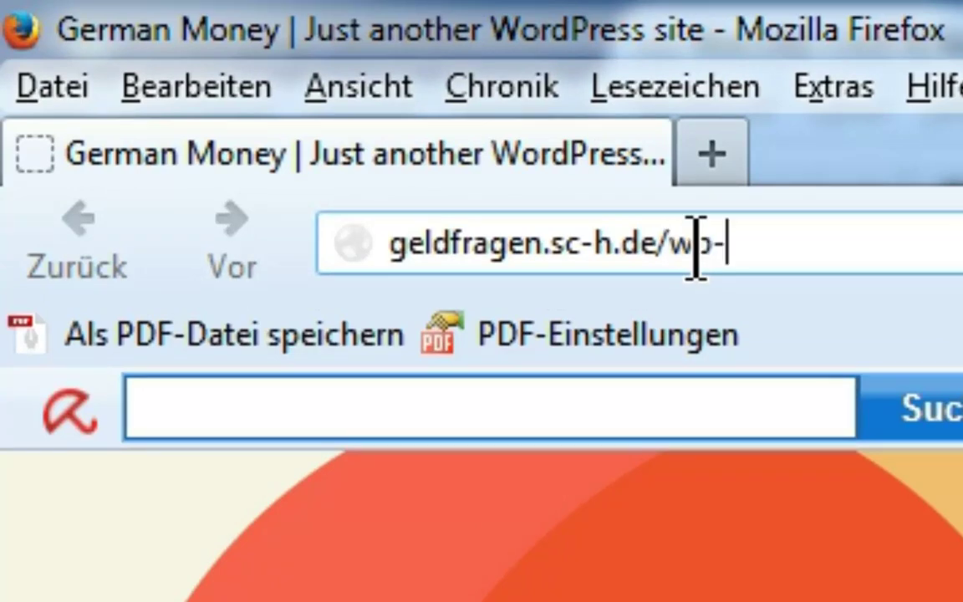
{"action": "type", "text": "ad"}
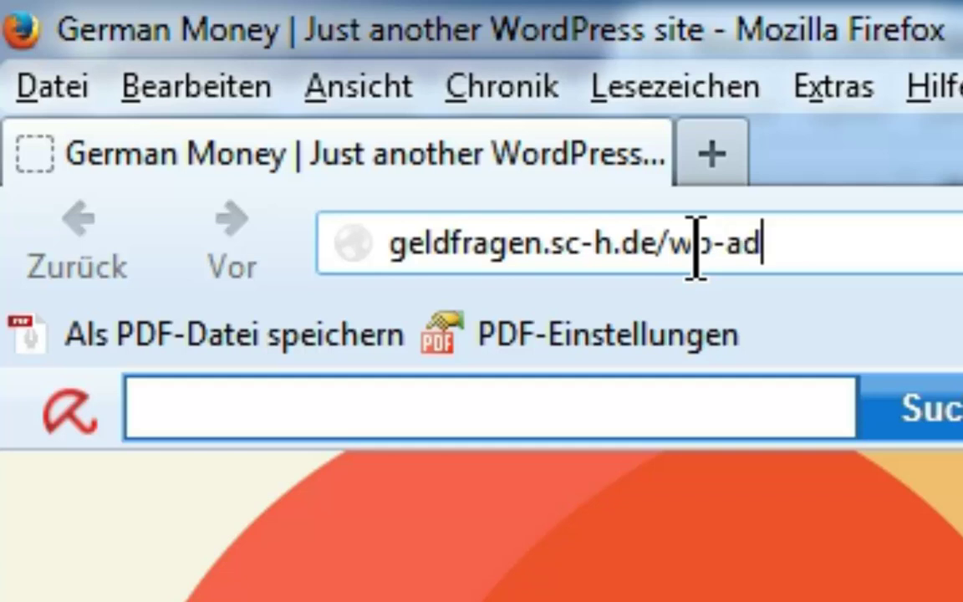
{"action": "type", "text": "min"}
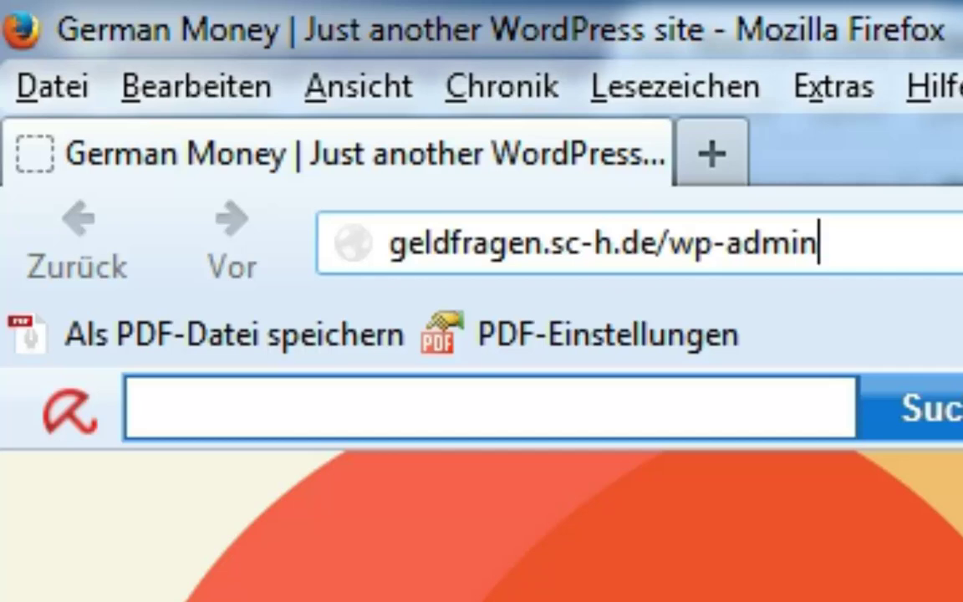
{"action": "key", "text": "Return"}
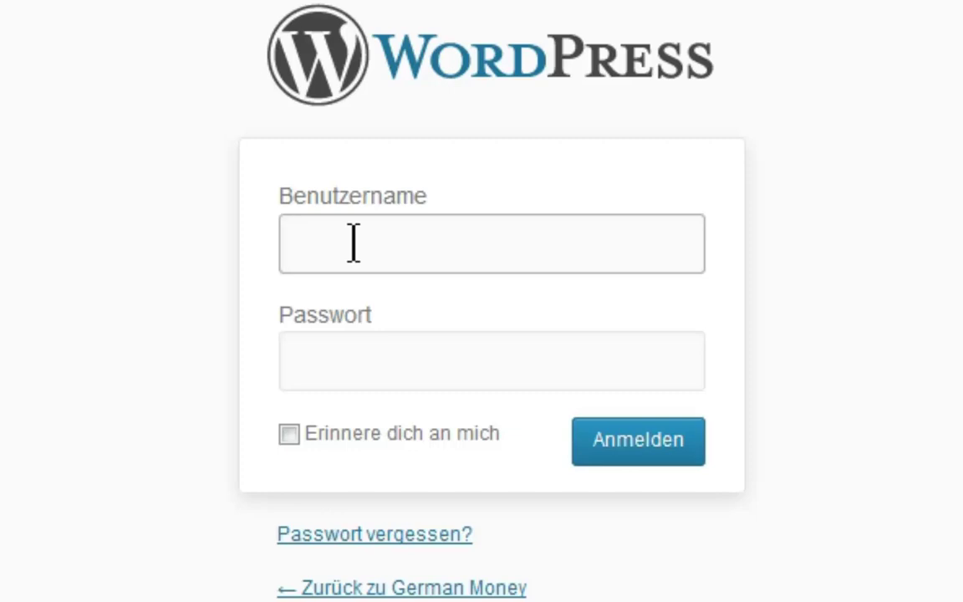
Step: Sign in to the German Money WordPress admin with the admin username and password
{"action": "type", "text": "ge"}
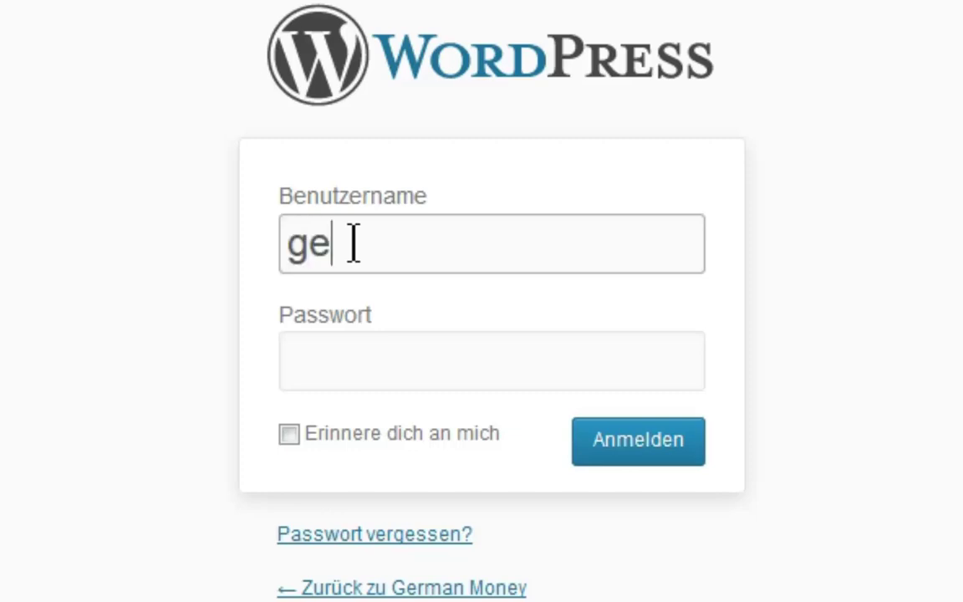
{"action": "type", "text": "rinonw"}
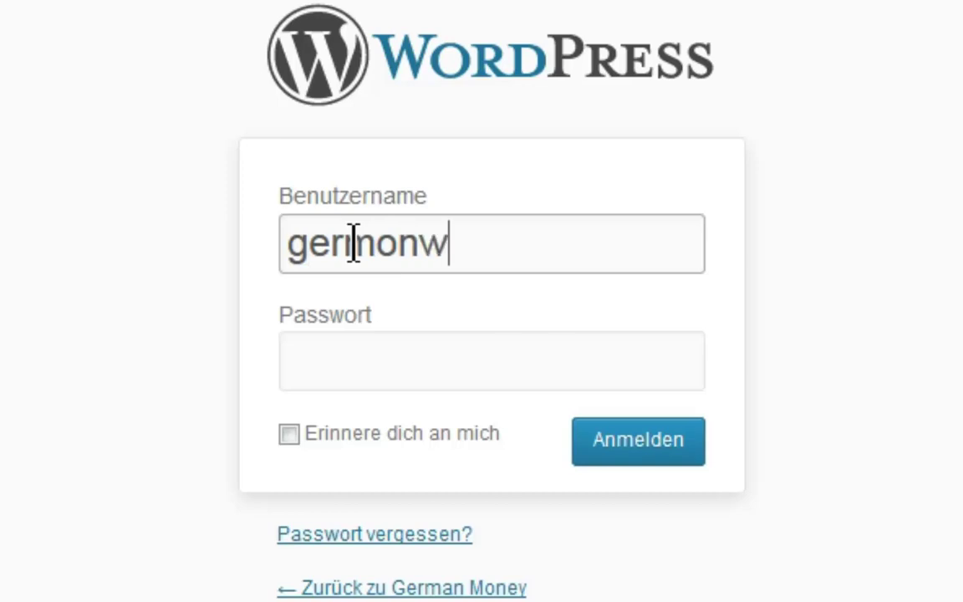
{"action": "key", "text": "BackSpace"}
{"action": "type", "text": "e"}
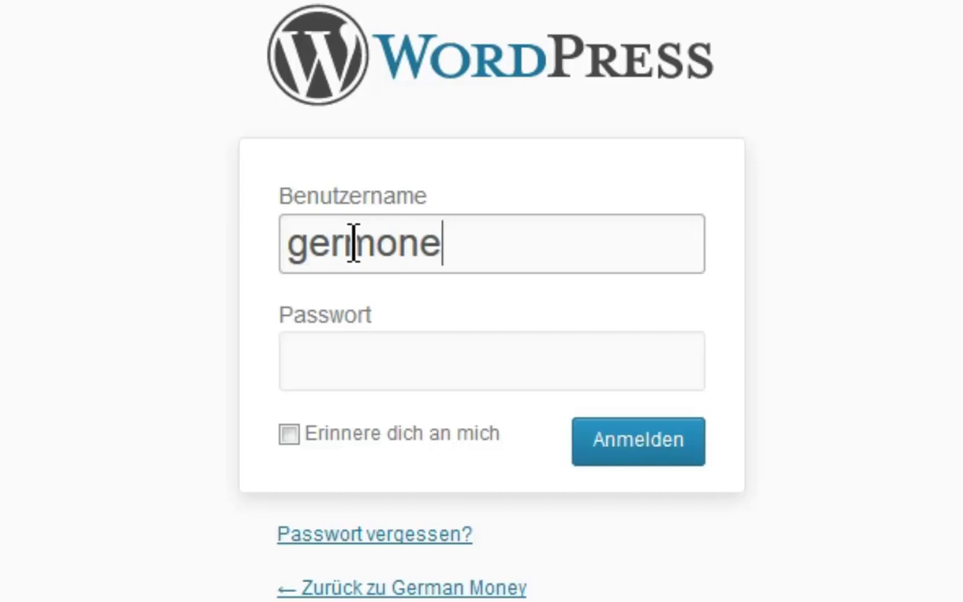
{"action": "type", "text": "y"}
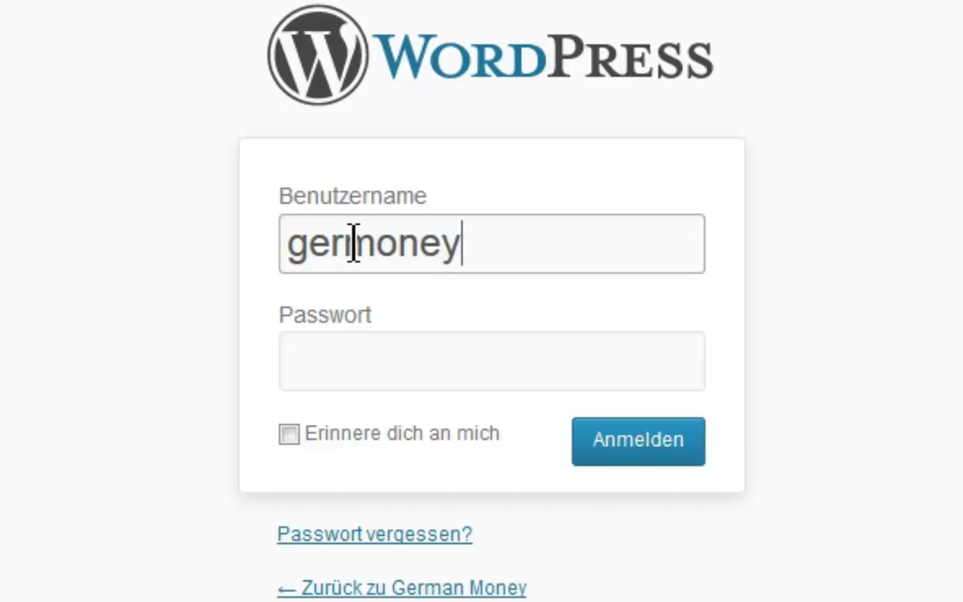
{"action": "type", "text": "adm"}
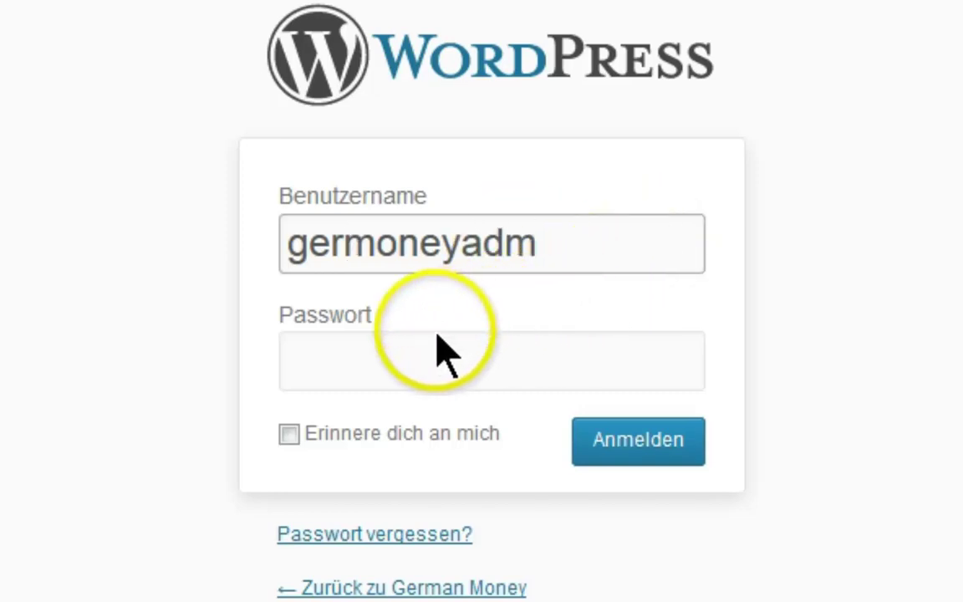
{"action": "left_click", "coordinate": [349, 371]}
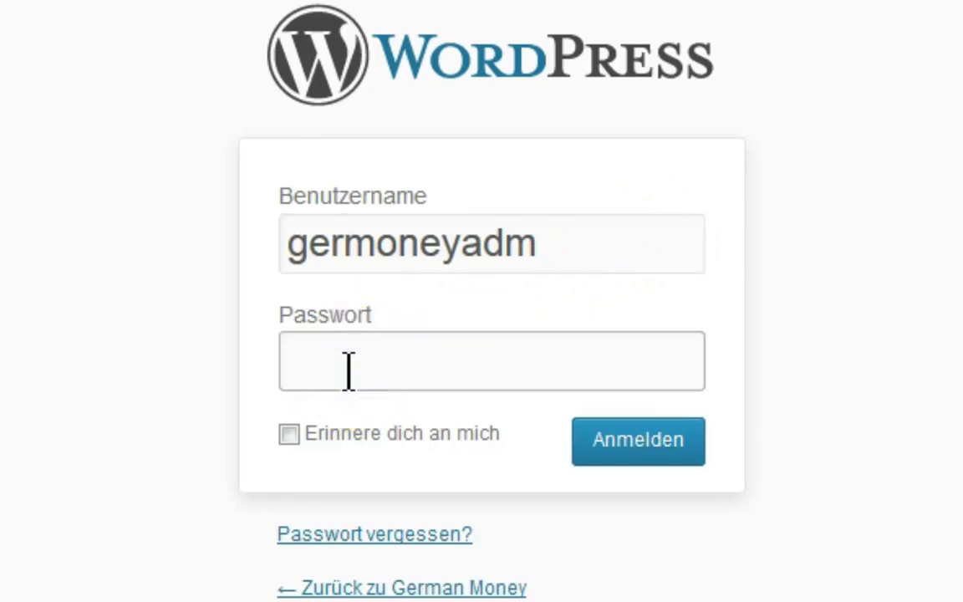
{"action": "type", "text": "••"}
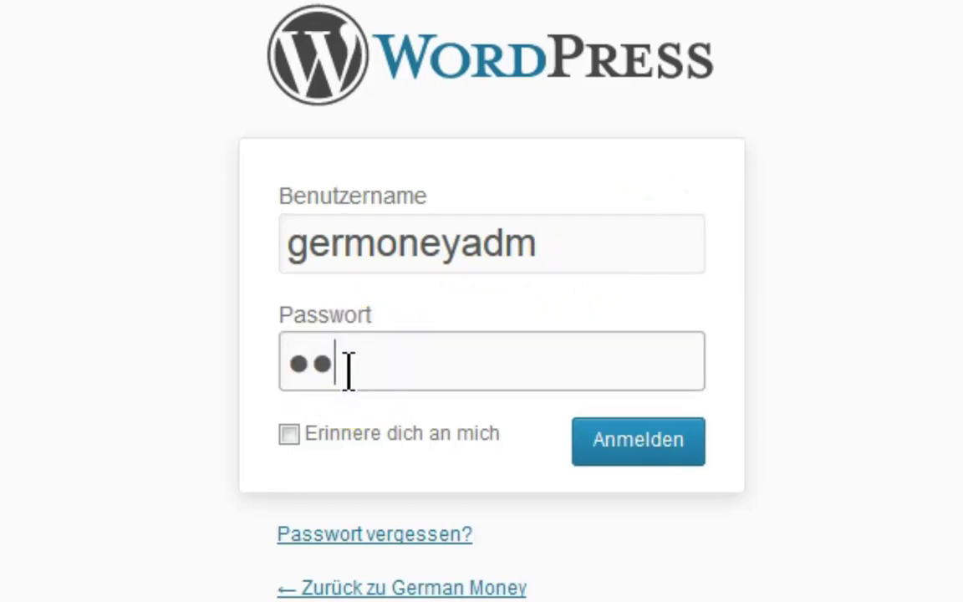
{"action": "type", "text": "•••"}
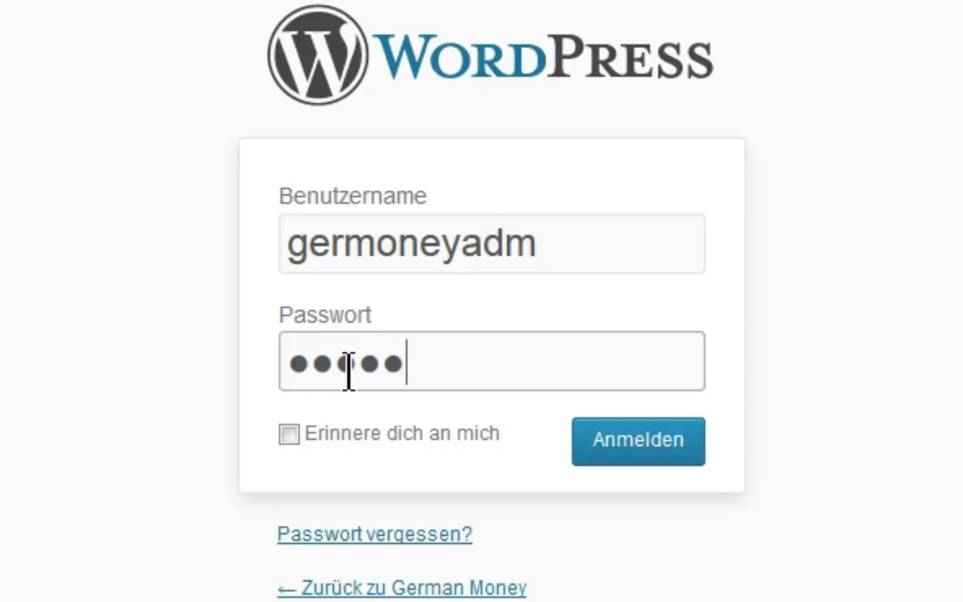
{"action": "type", "text": "••"}
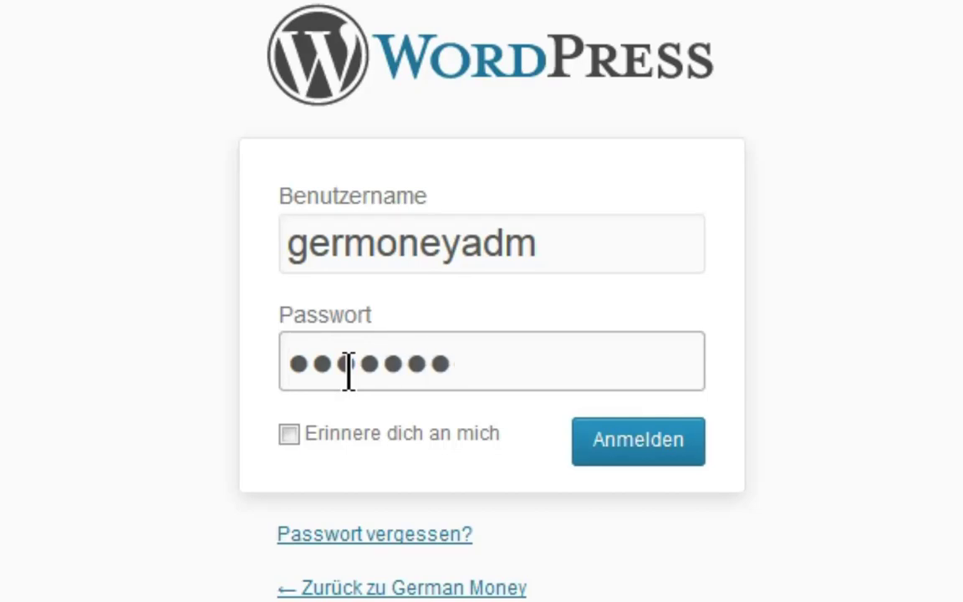
{"action": "type", "text": "•••"}
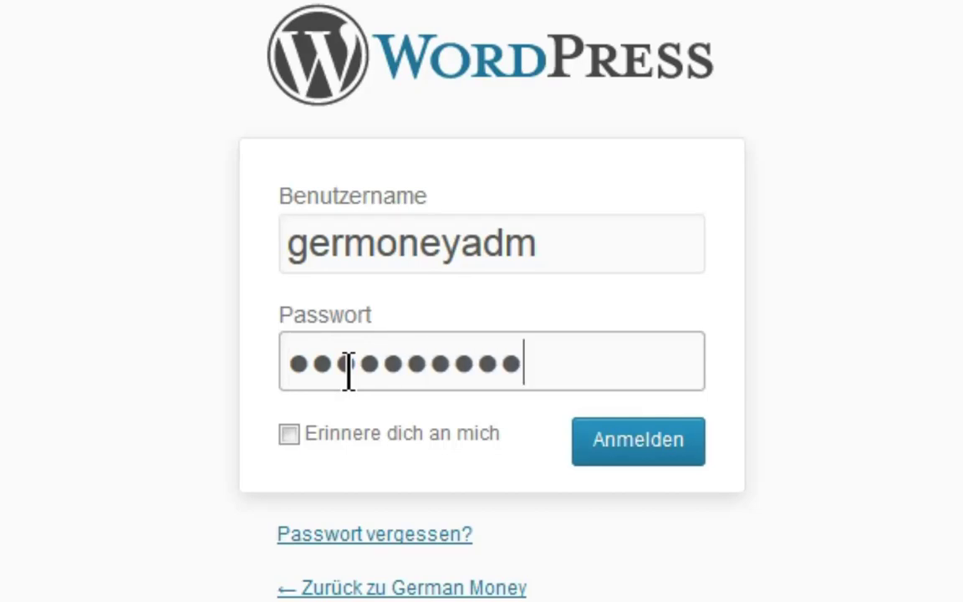
{"action": "type", "text": "•"}
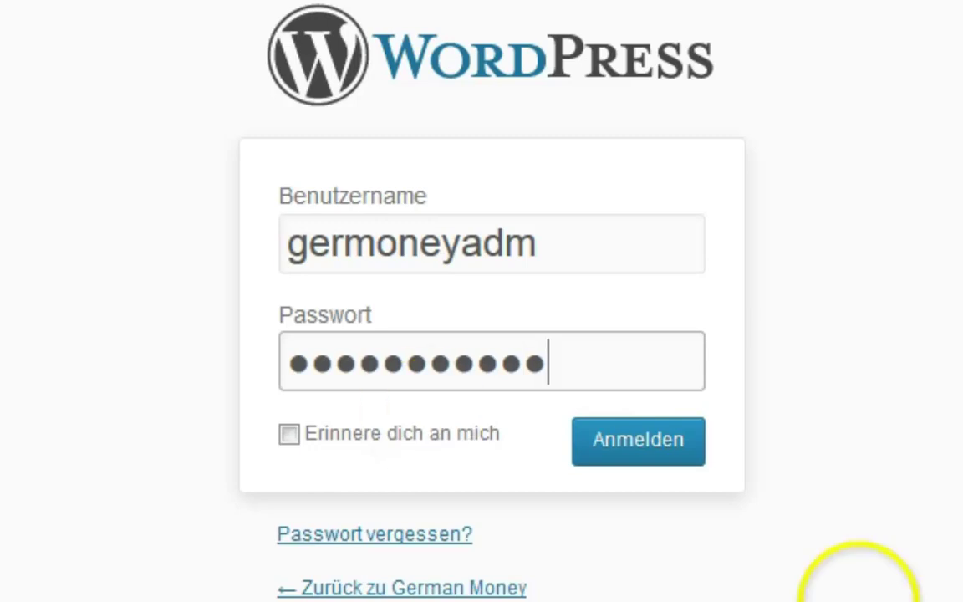
{"action": "left_click", "coordinate": [637, 452]}
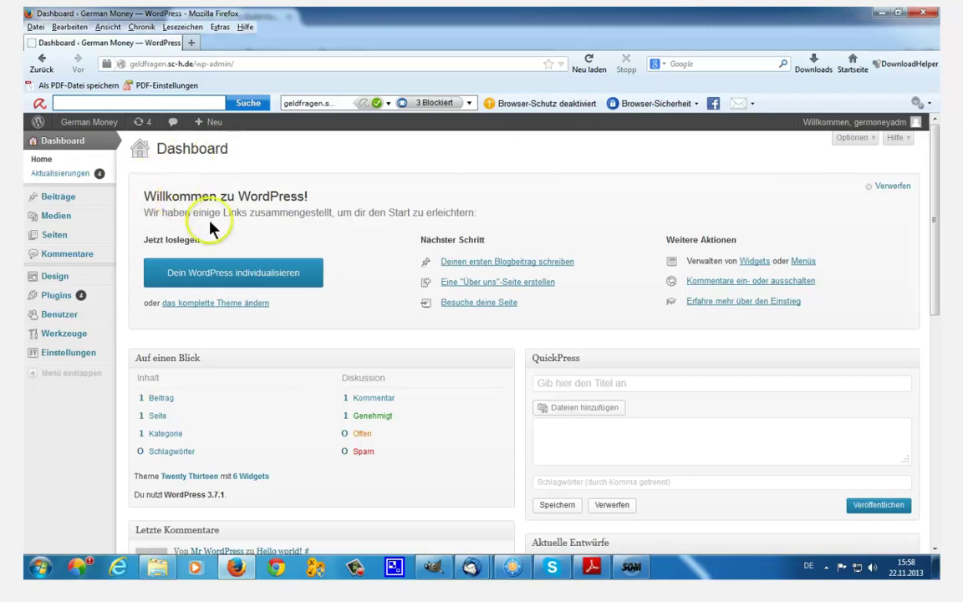
Step: Launch the theme Customizer via 'Dein WordPress individualisieren' on the Dashboard
{"action": "left_click", "coordinate": [235, 282]}
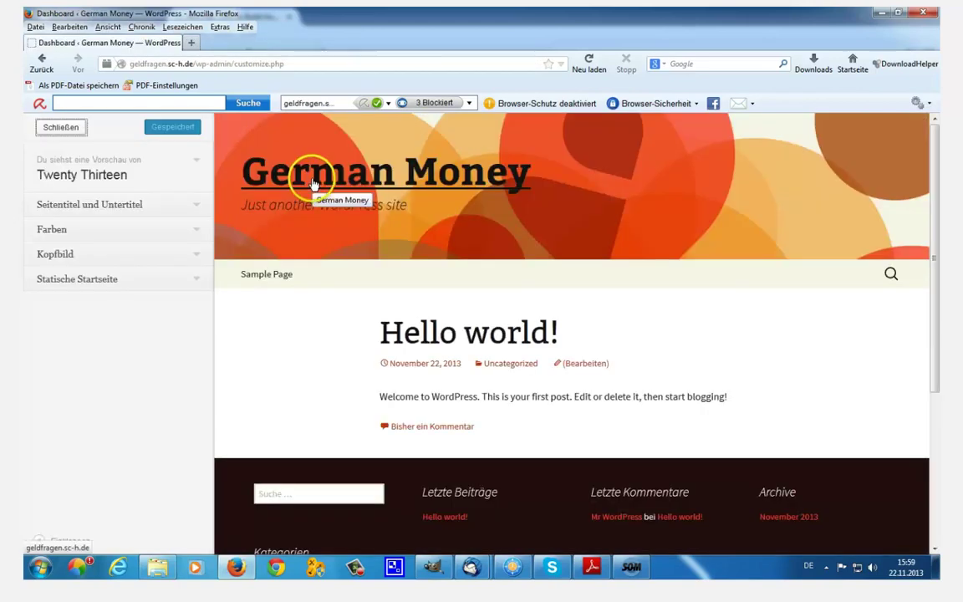
Step: Expand 'Seitentitel und Untertitel' and place the cursor in the Untertitel field
{"action": "left_click", "coordinate": [198, 208]}
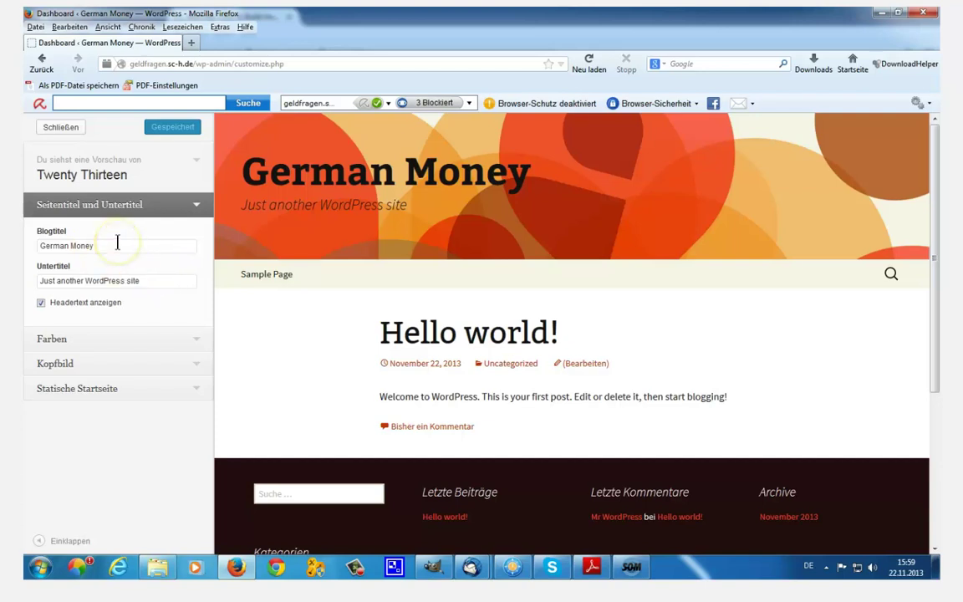
{"action": "left_click", "coordinate": [153, 280]}
Step: Replace 'Just another WordPress site' with 'oder... wie Sie Ihr Geld zuverlässig vernichten'
{"action": "left_click_drag", "start_coordinate": [153, 280], "coordinate": [33, 279]}
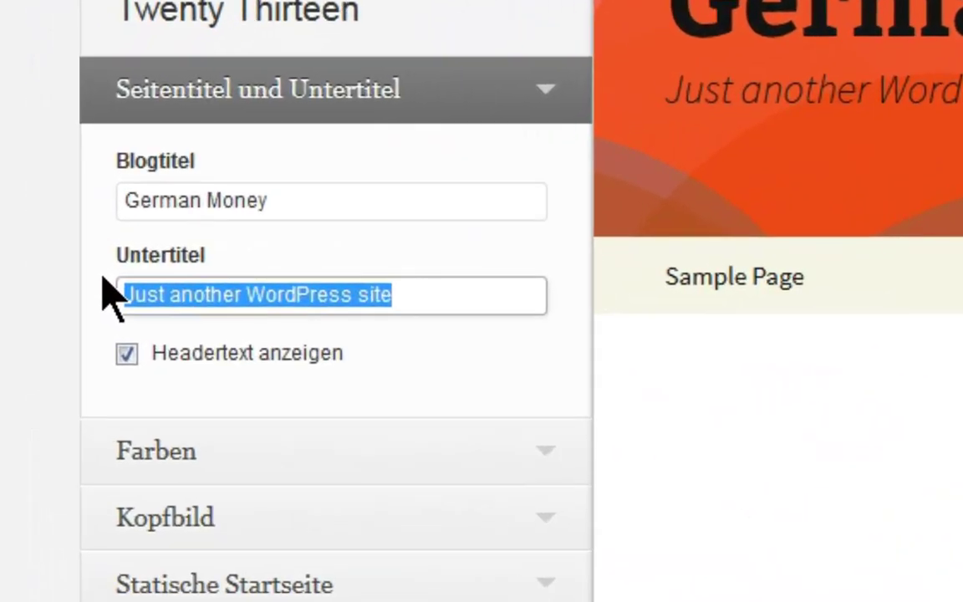
{"action": "type", "text": "ode"}
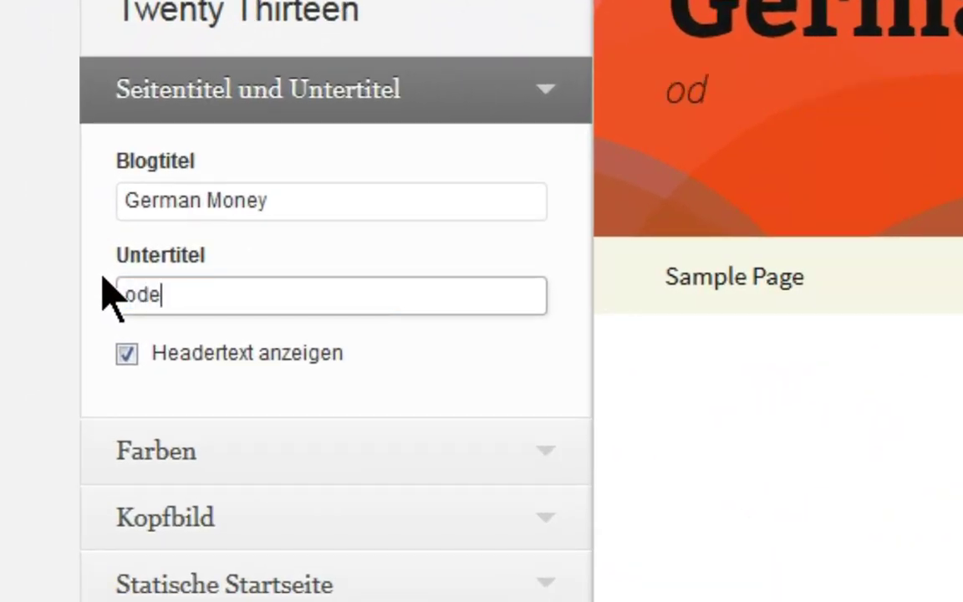
{"action": "type", "text": "r... "}
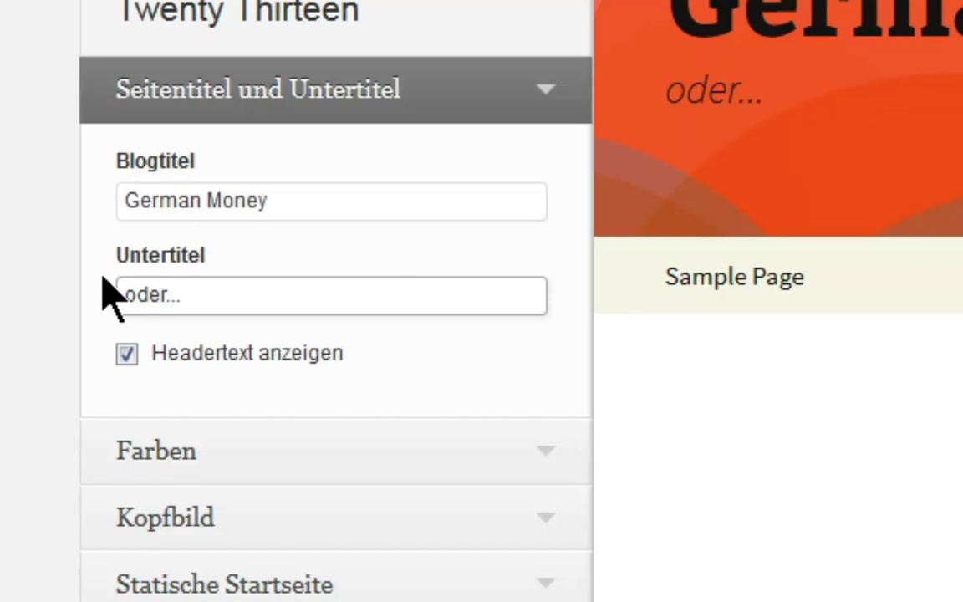
{"action": "type", "text": "wie S"}
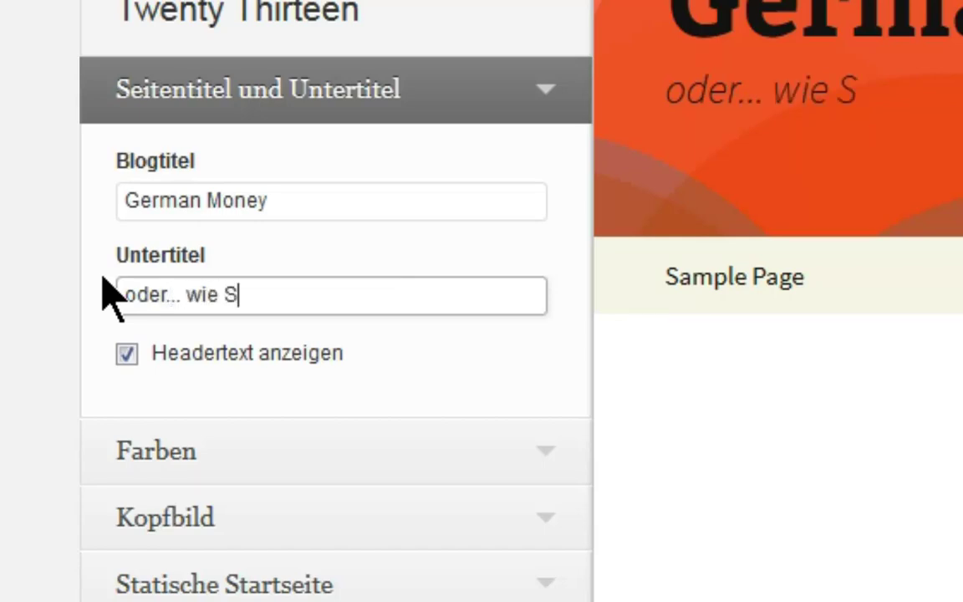
{"action": "type", "text": "ie I"}
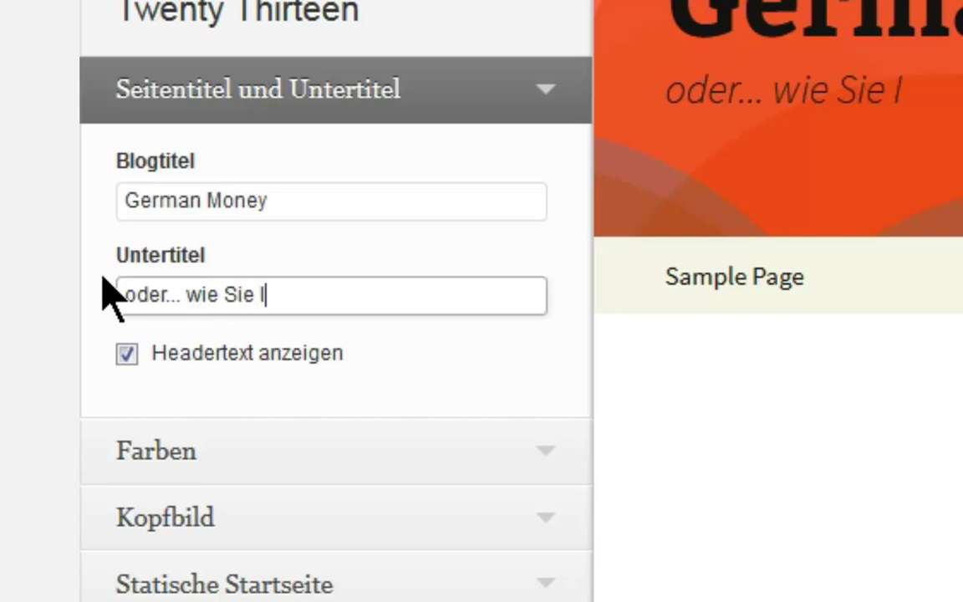
{"action": "type", "text": "hr Ge"}
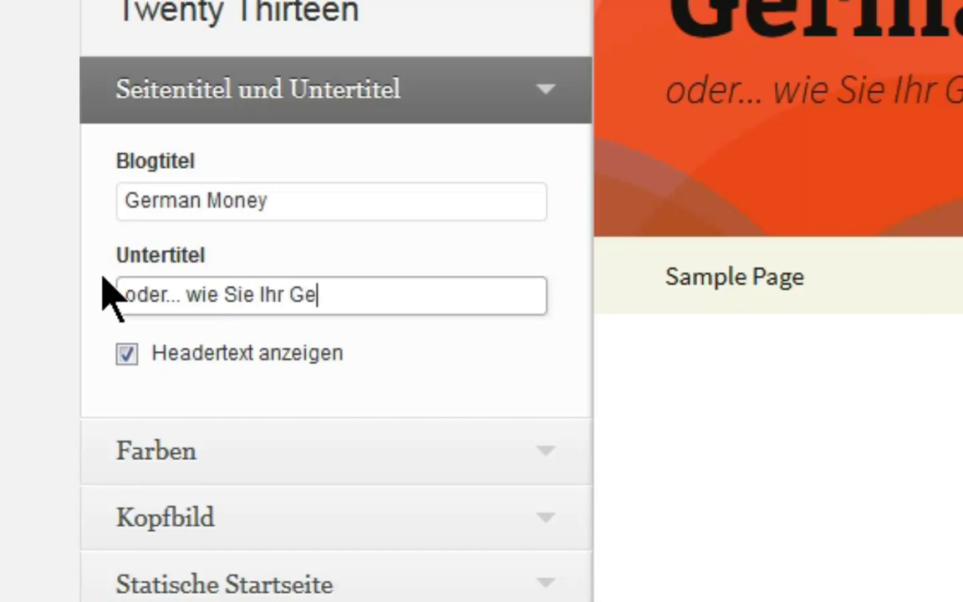
{"action": "type", "text": "ld zuverlä"}
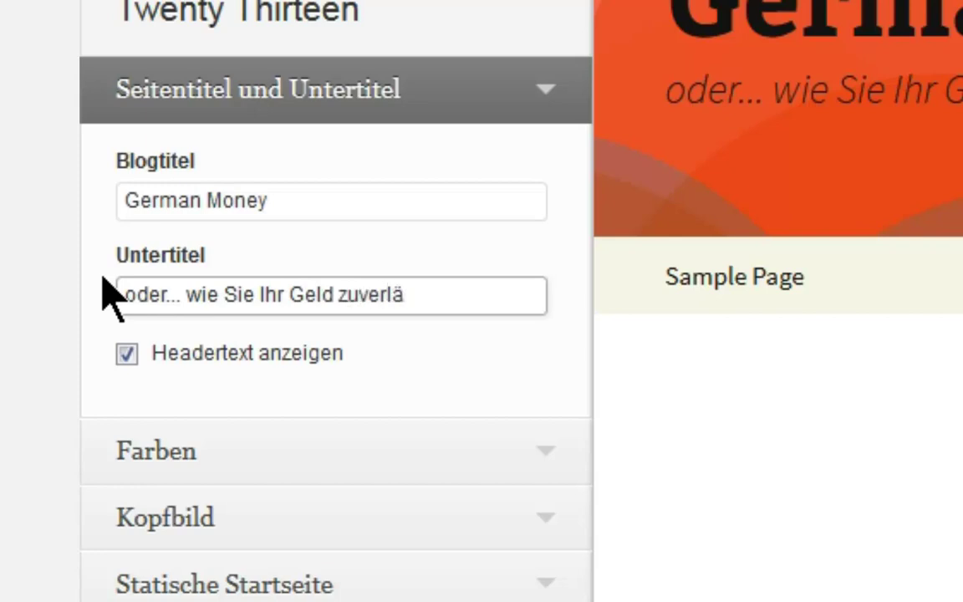
{"action": "type", "text": "ssig vernic"}
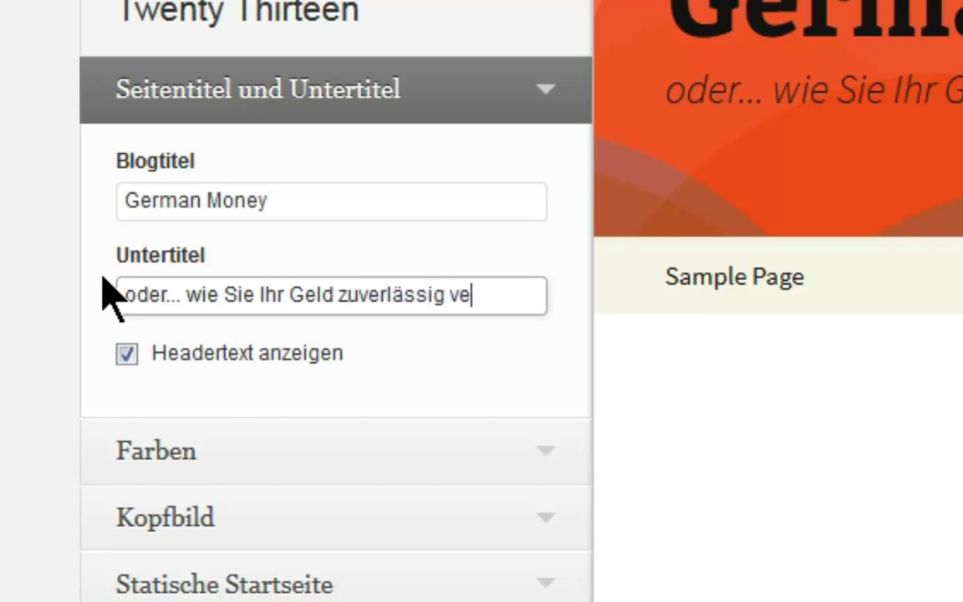
{"action": "type", "text": "hten"}
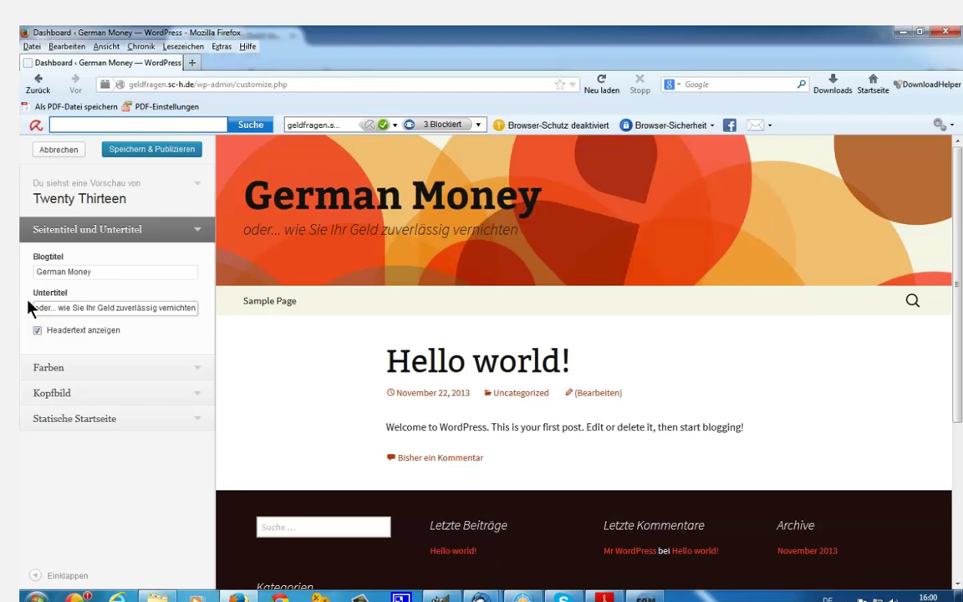
Step: Publish the new tagline with 'Speichern & Publizieren' and check it in the preview
{"action": "left_click", "coordinate": [155, 151]}
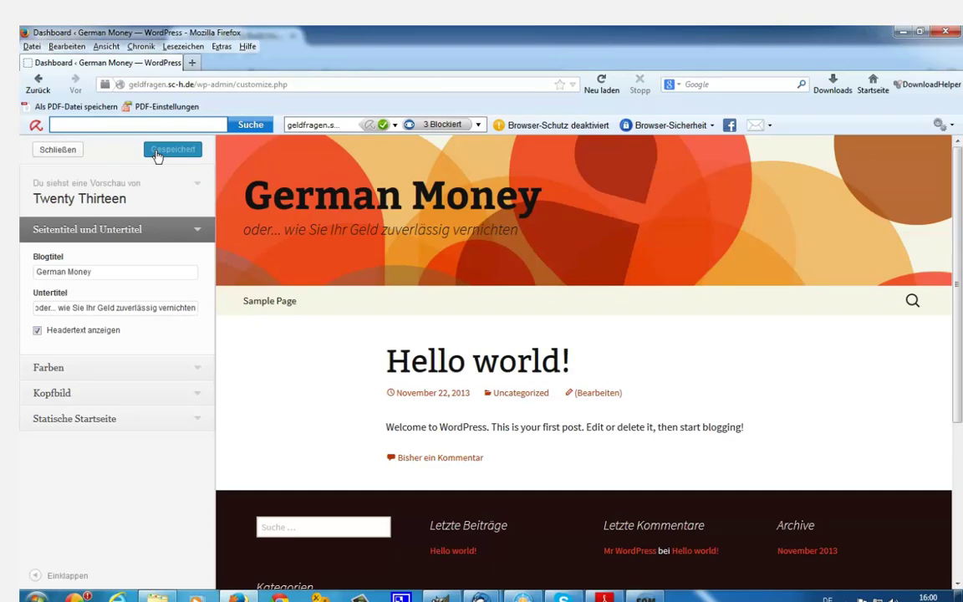
{"action": "left_click", "coordinate": [161, 170]}
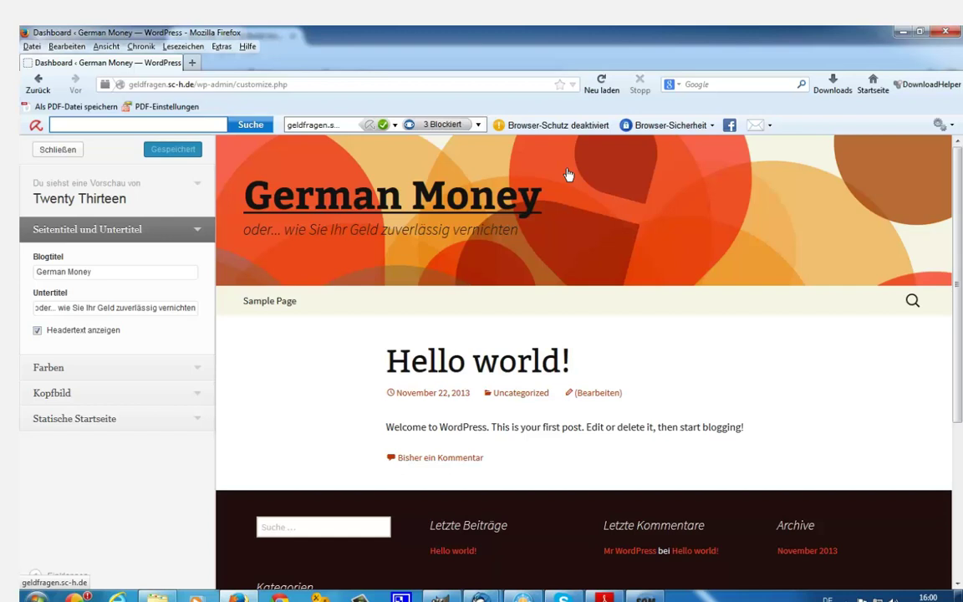
{"action": "left_click", "coordinate": [565, 167]}
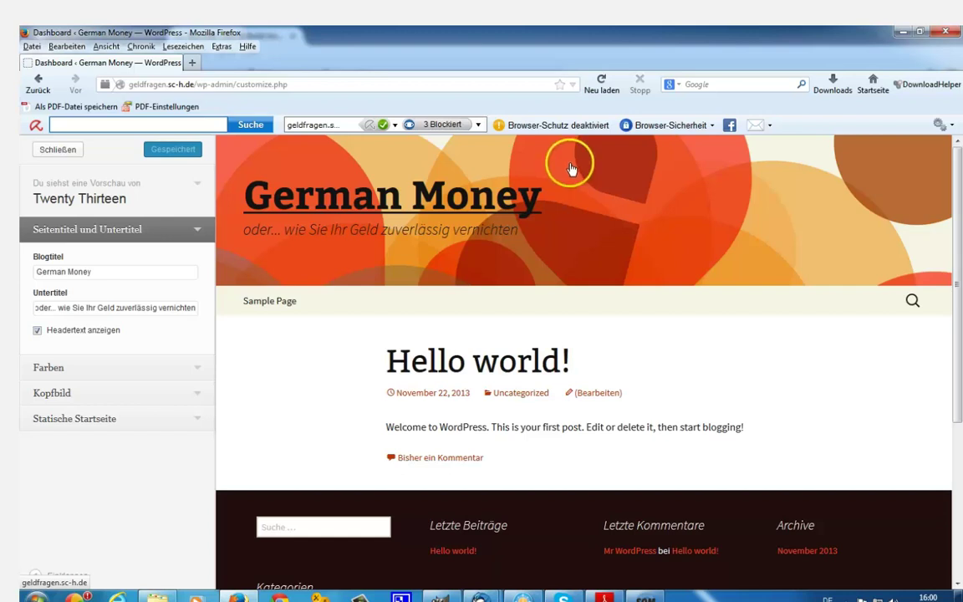
{"action": "left_click", "coordinate": [787, 164]}
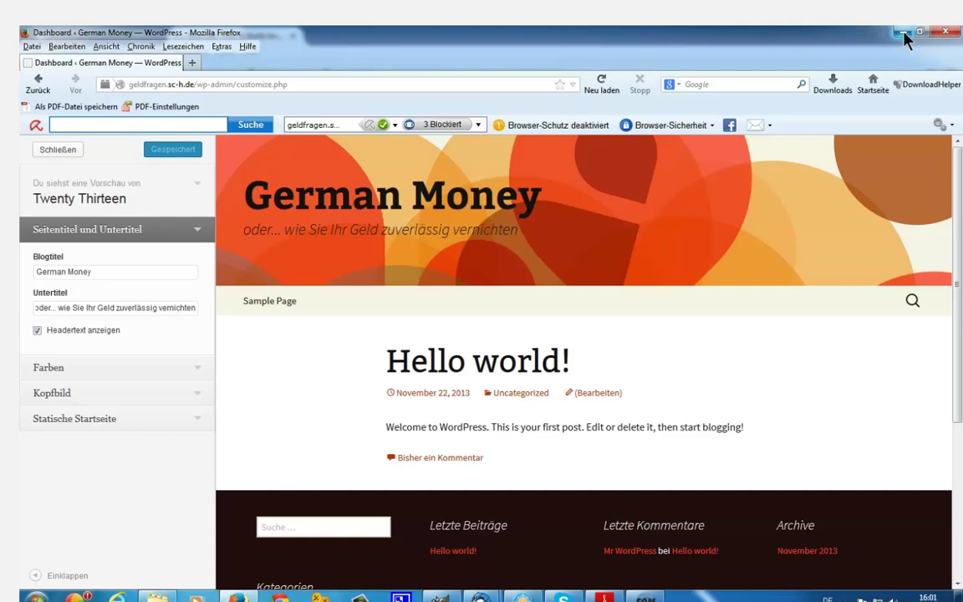
Step: Minimise Firefox and then Thunderbird, leaving the Windows desktop visible
{"action": "left_click", "coordinate": [903, 34]}
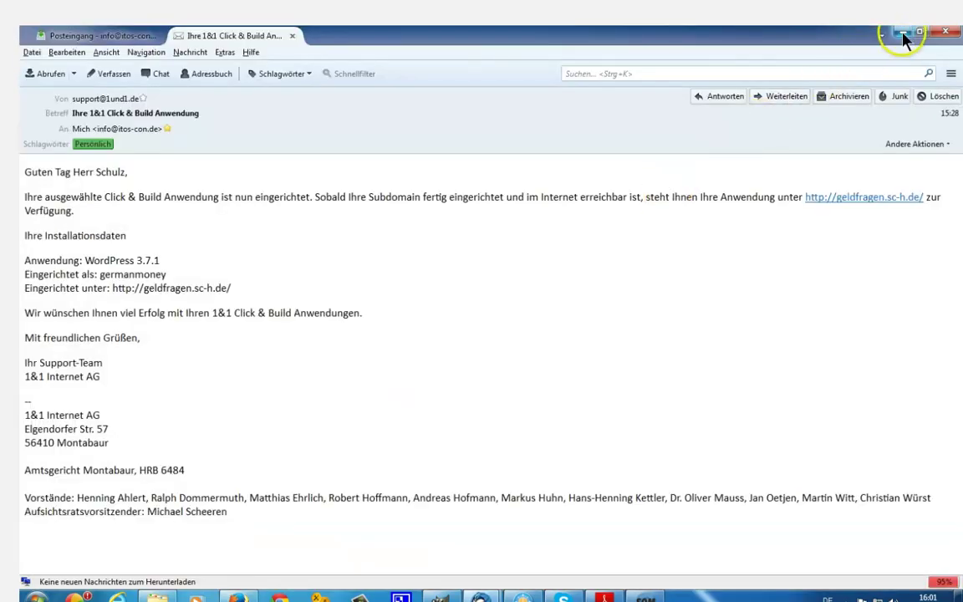
{"action": "left_click", "coordinate": [903, 35]}
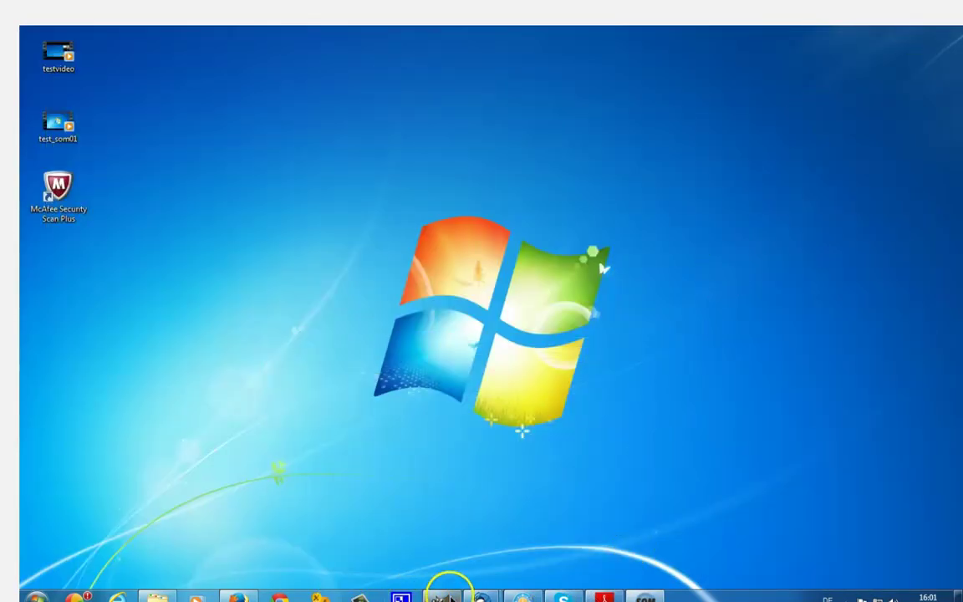
{"action": "left_click", "coordinate": [441, 595]}
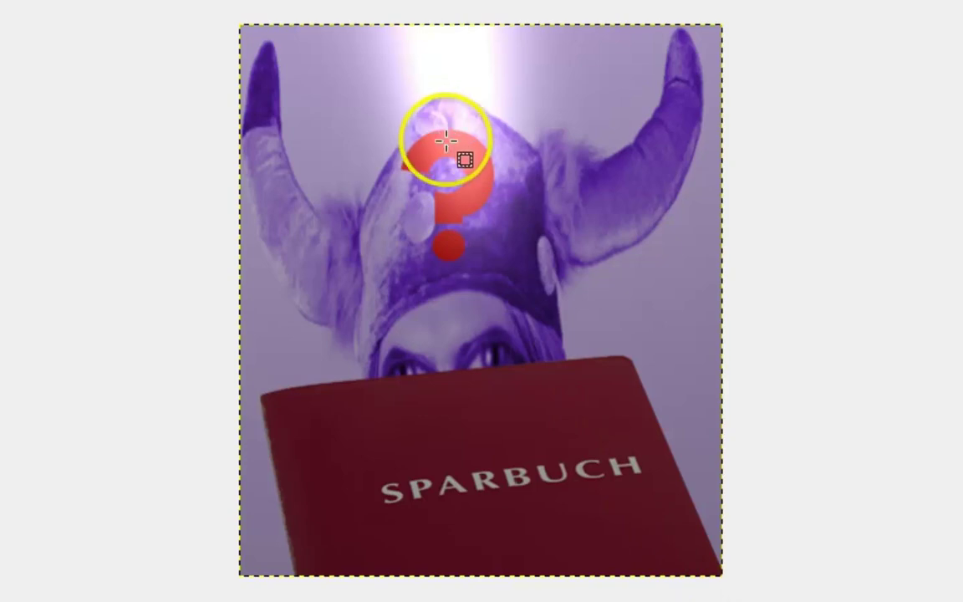
{"action": "mouse_move", "coordinate": [445, 142]}
{"action": "left_mouse_down"}
{"action": "mouse_move", "coordinate": [453, 172]}
{"action": "mouse_move", "coordinate": [470, 177]}
{"action": "left_mouse_up"}
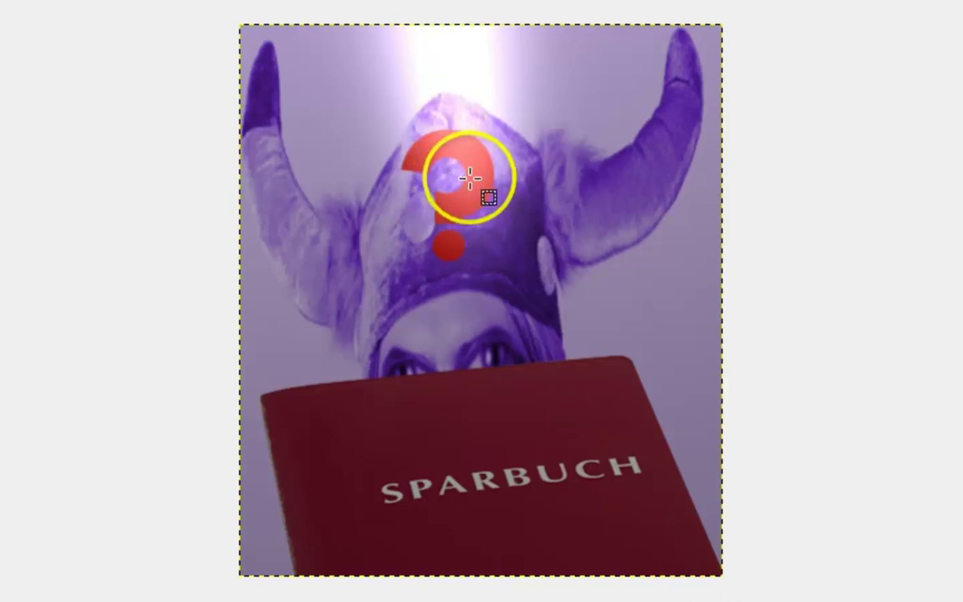
{"action": "key", "text": "ctrl+z"}
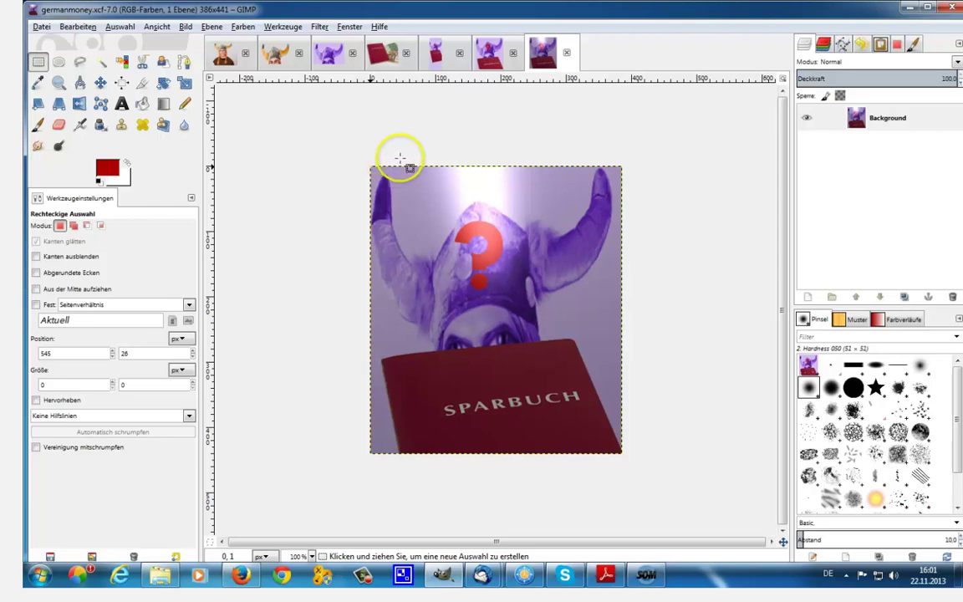
{"action": "left_click", "coordinate": [911, 9]}
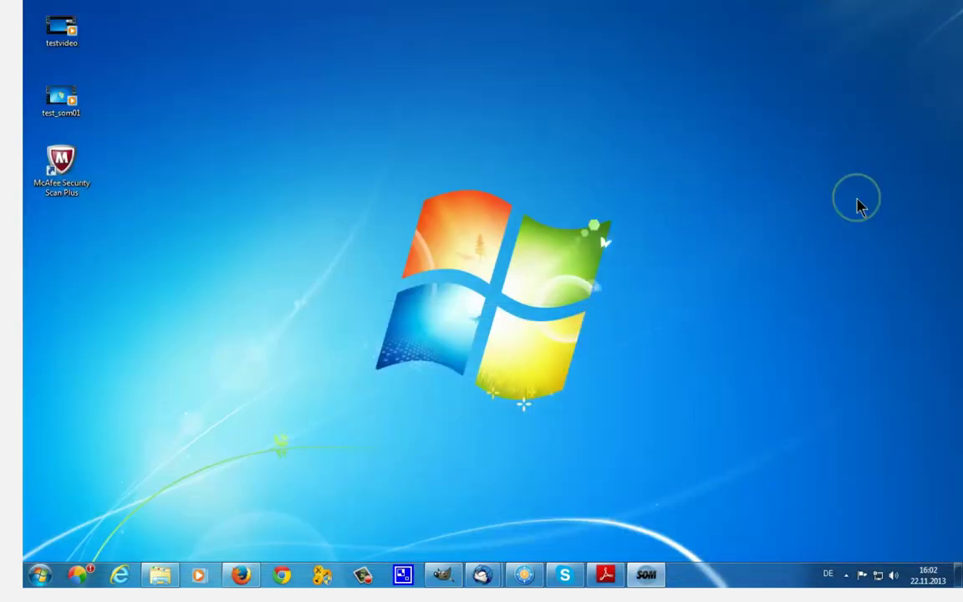